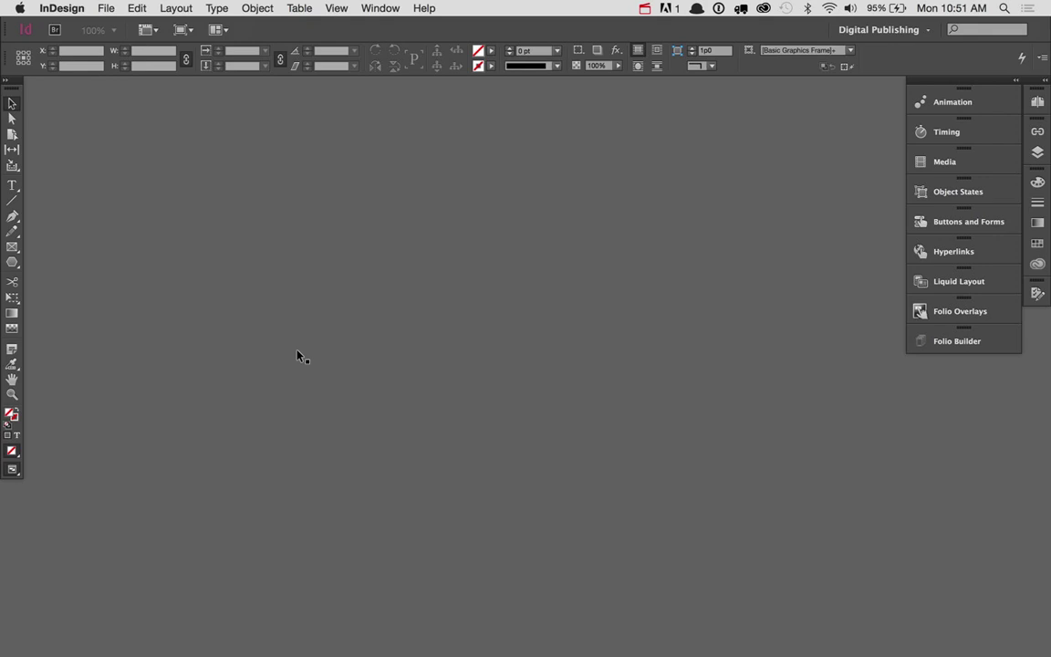
# Create a one-page Digital Publishing document at iPad size, 1024 x 768 px landscape, without a primary text frame.
pyautogui.press('super+n')
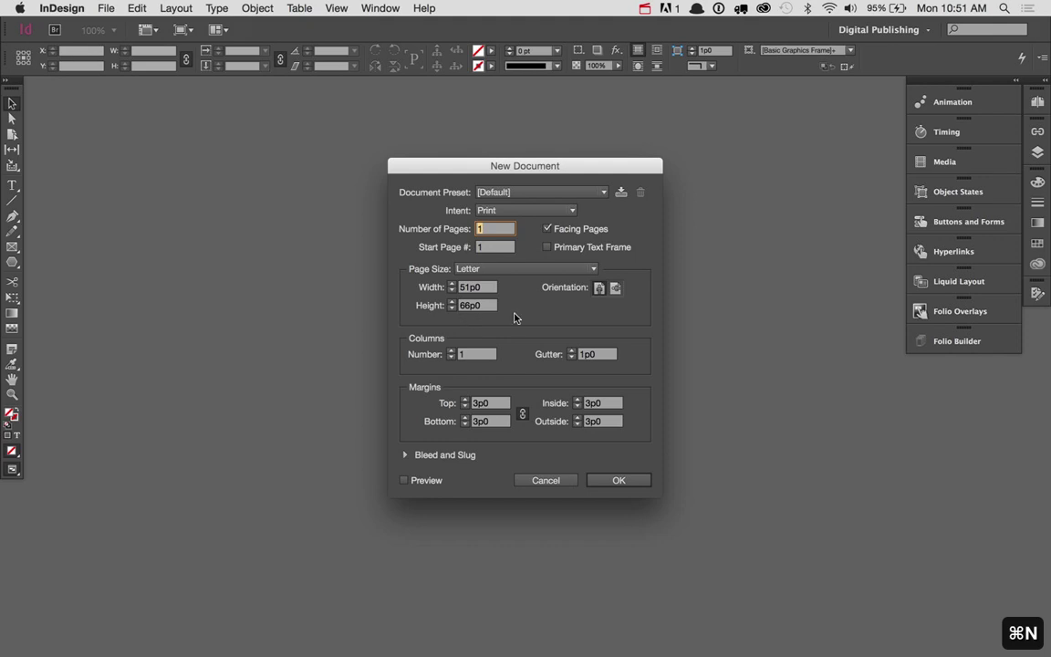
pyautogui.click(521, 211)
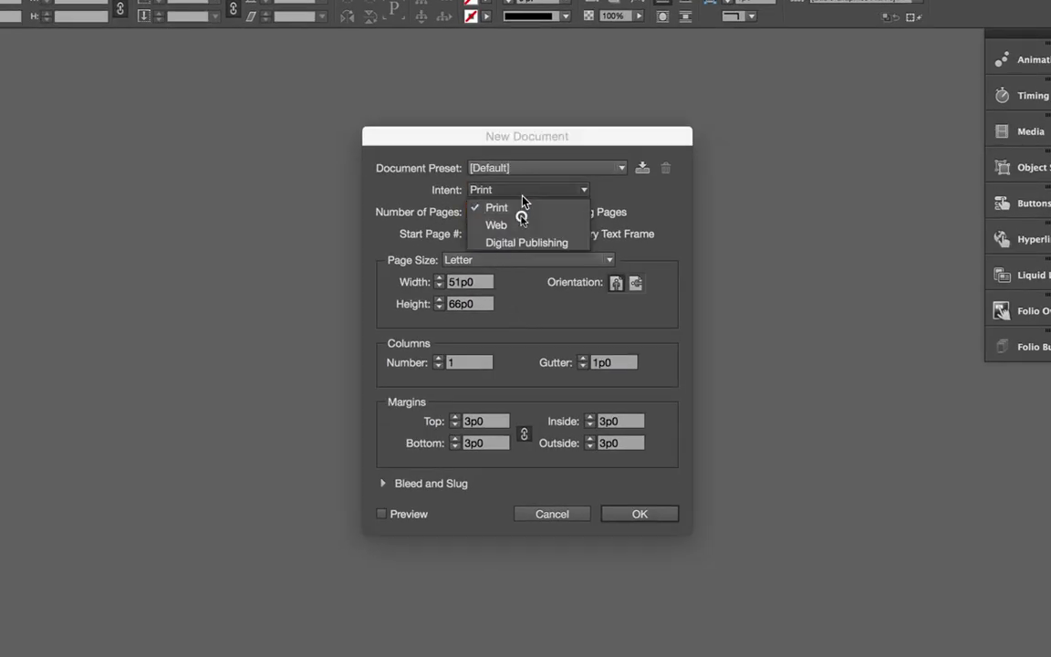
pyautogui.click(531, 242)
pyautogui.click(553, 234)
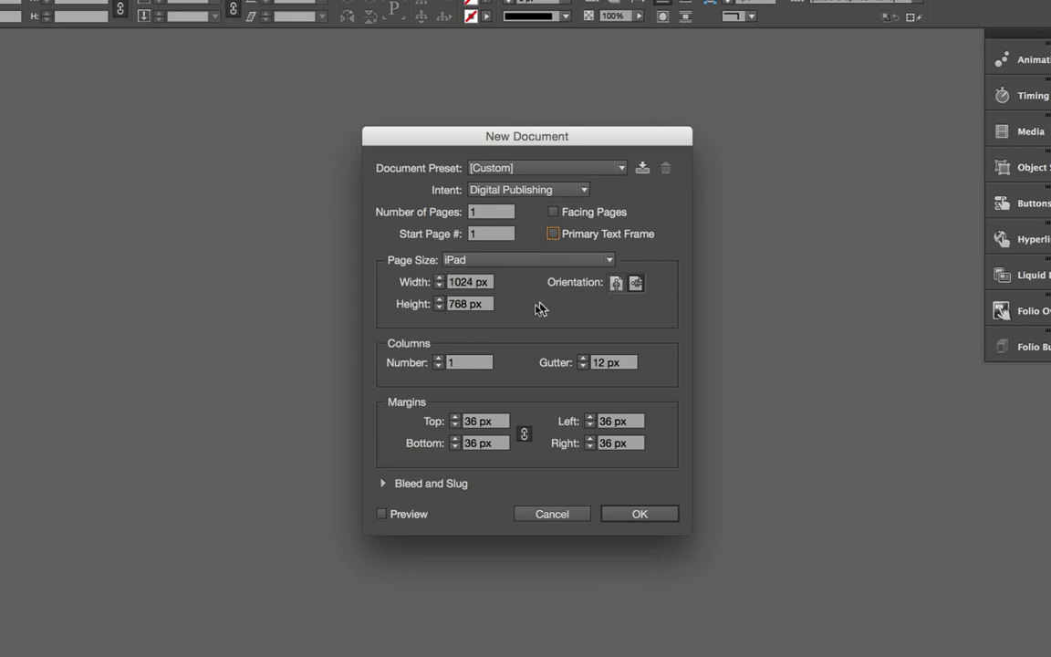
pyautogui.click(628, 514)
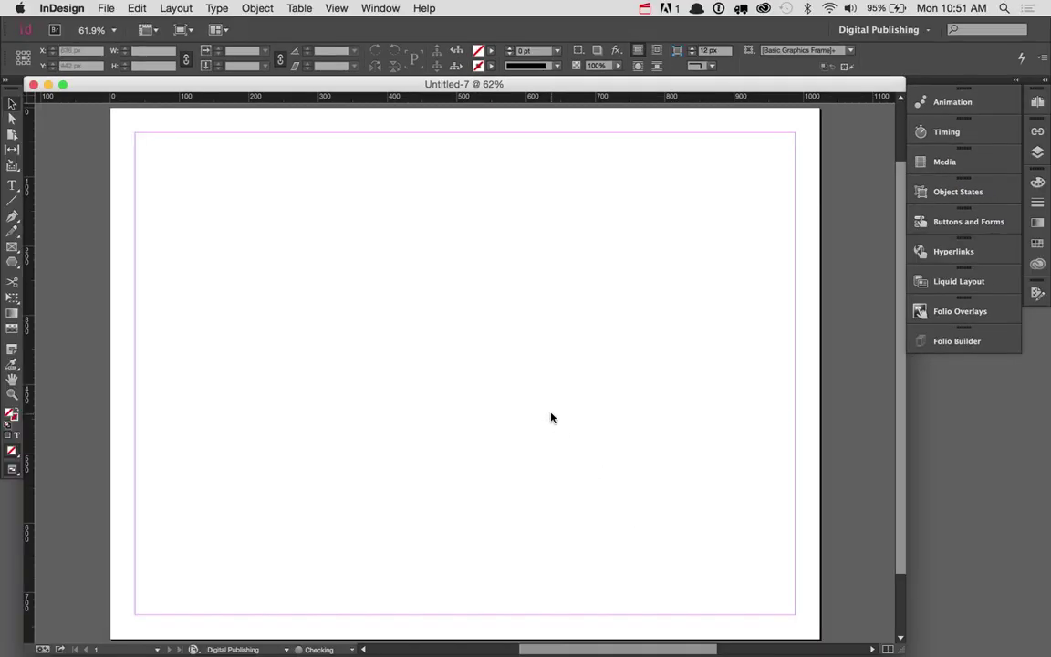
# Switch to Finder, open the 06 Buttons folder inside DPS Workshop, and preview Declaration_independence.jpg.
pyautogui.click(957, 436)
pyautogui.click(1003, 182)
pyautogui.doubleClick(1003, 185)
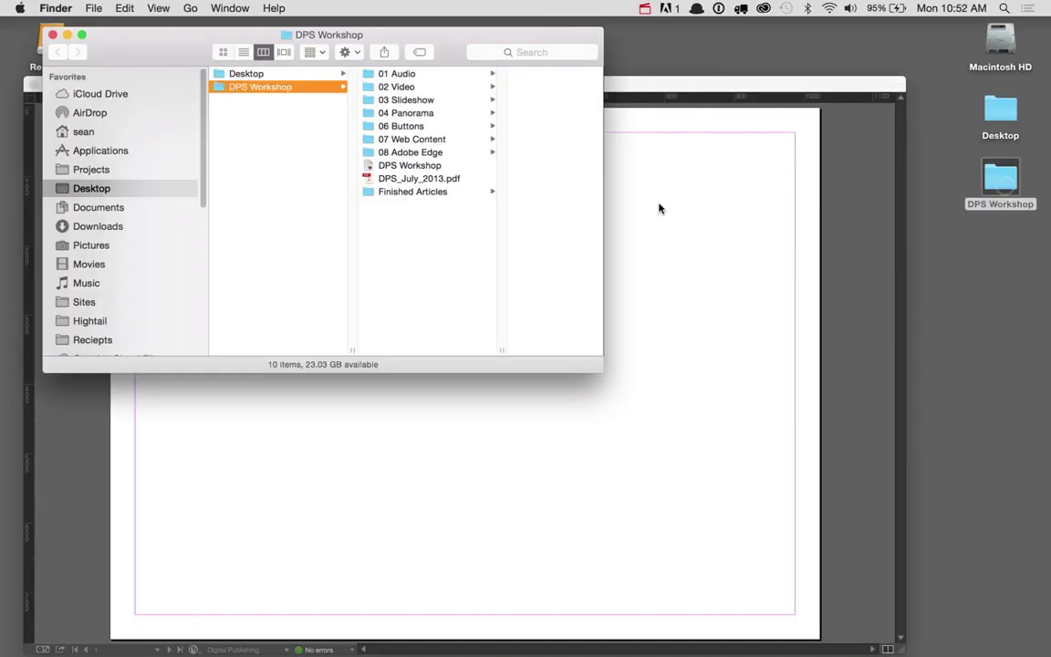
pyautogui.click(394, 128)
pyautogui.click(500, 75)
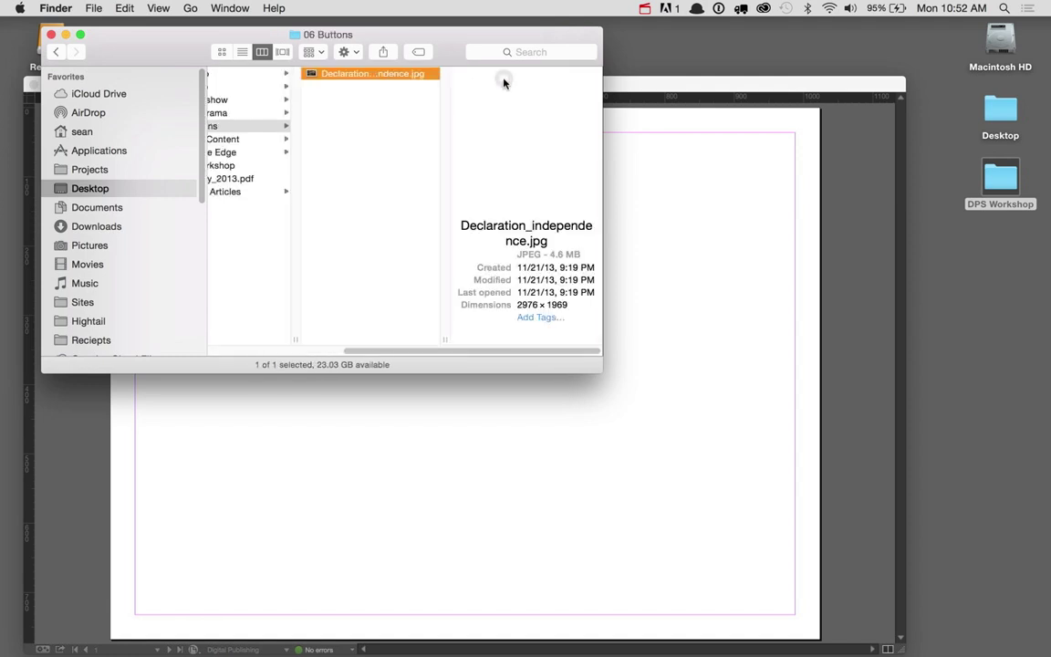
pyautogui.press('space')
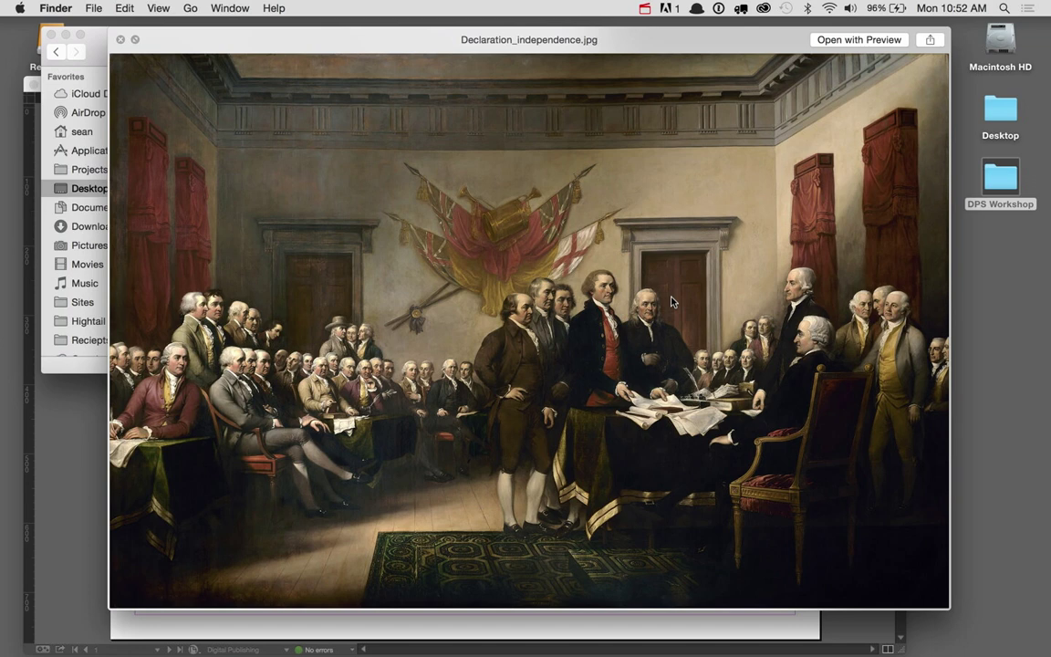
pyautogui.press('space')
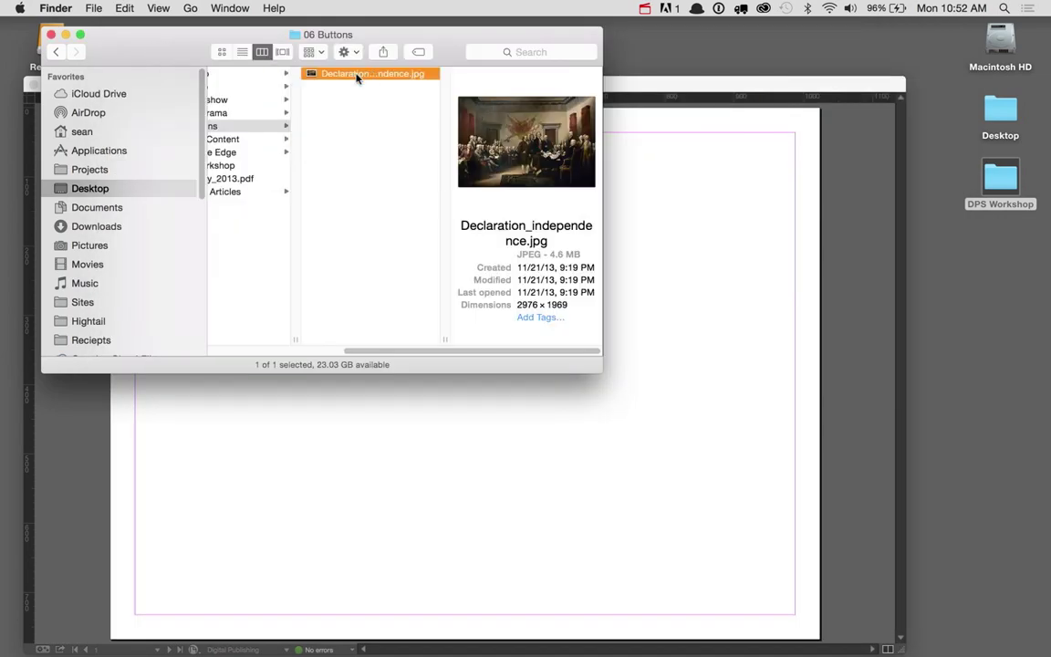
# Place Declaration_independence.jpg in the InDesign document across the full 1024 x 768 px page, filling its frame proportionally.
pyautogui.moveTo(365, 73); pyautogui.dragTo(820, 639)
pyautogui.press('super+alt+shift+c')
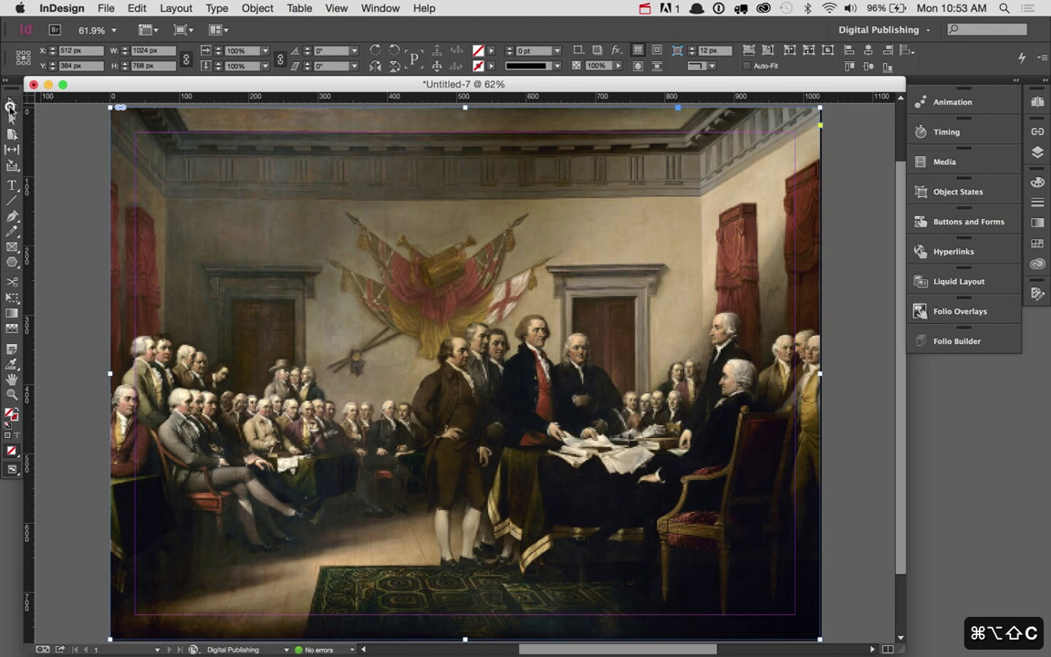
pyautogui.click(53, 164)
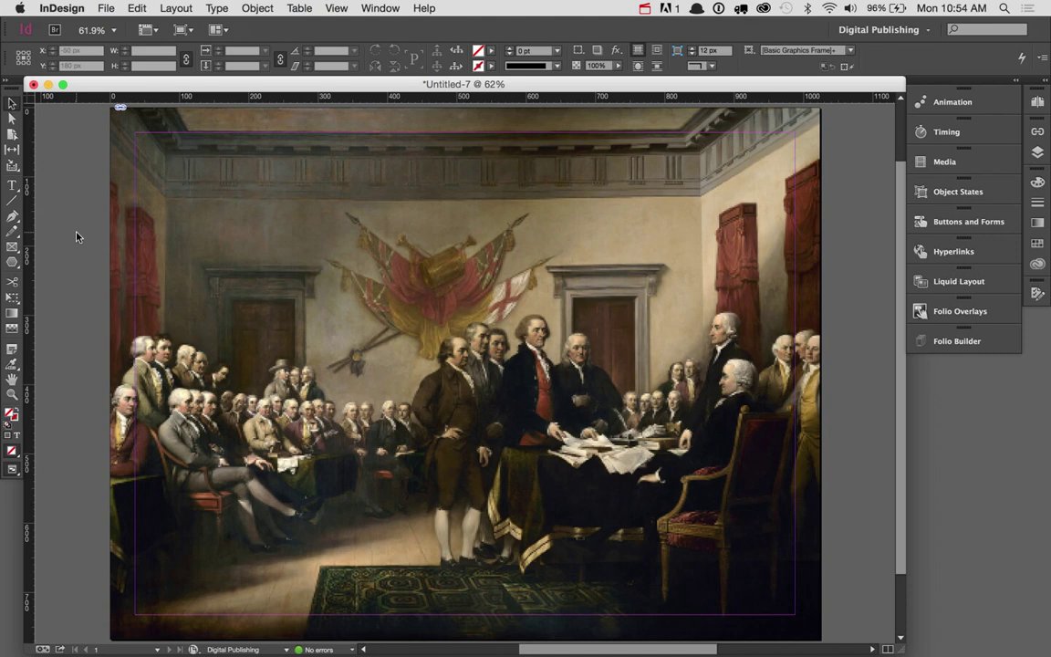
pyautogui.click(934, 192)
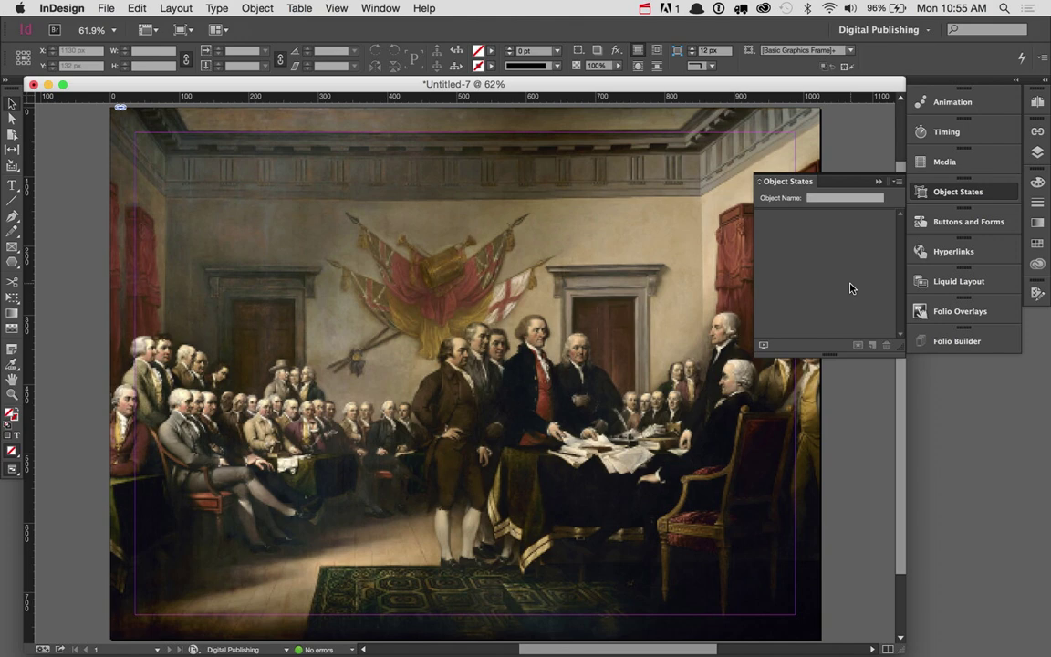
pyautogui.click(878, 181)
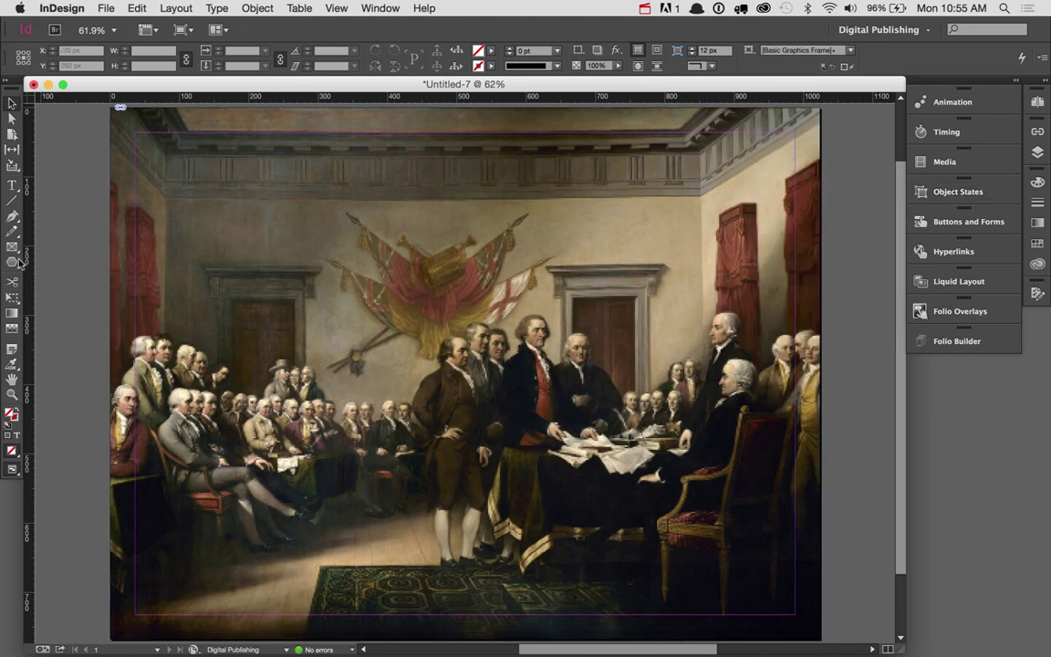
# Choose the Ellipse tool and switch the display performance to high quality for a close view of the standing figures.
pyautogui.moveTo(14, 263); pyautogui.dragTo(50, 251)
pyautogui.press('super+equal')
pyautogui.press('super+equal')
pyautogui.press('super+equal')
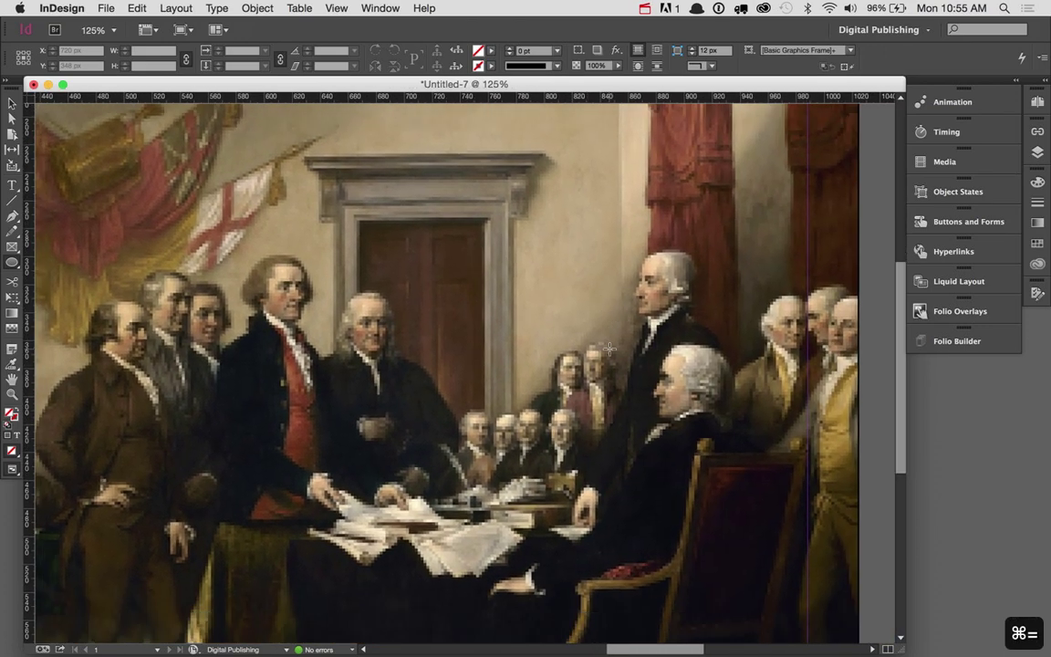
pyautogui.rightClick(542, 379)
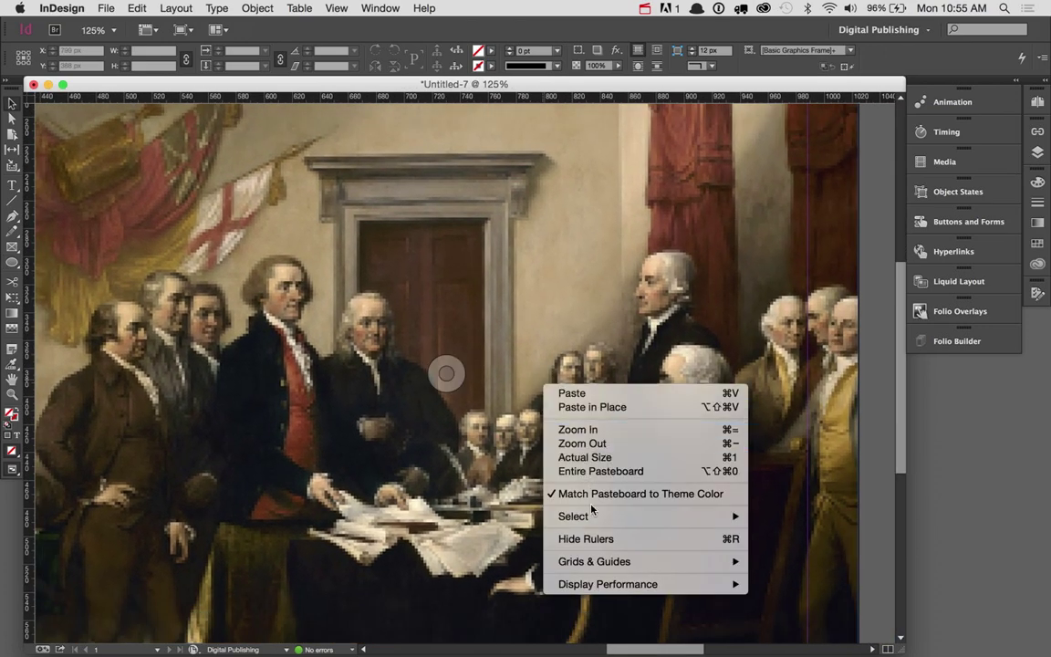
pyautogui.moveTo(608, 588)
pyautogui.click(757, 604)
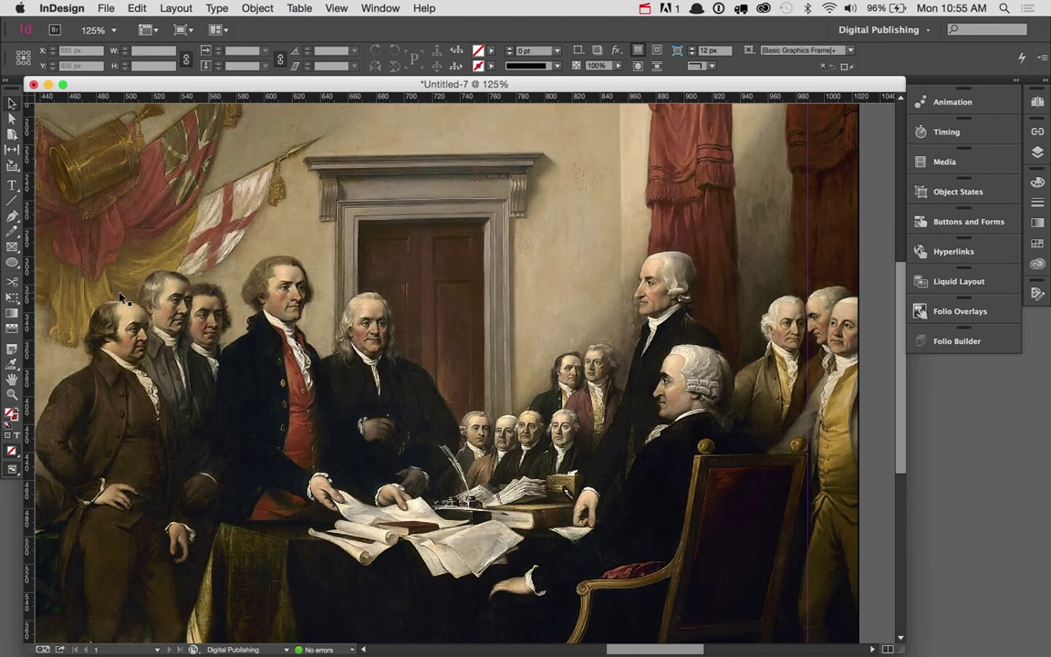
# Draw a 36 px circle beside the white-haired man in front of the door and fill it with Paper.
pyautogui.click(12, 245)
pyautogui.moveTo(407, 360); pyautogui.dragTo(457, 414)
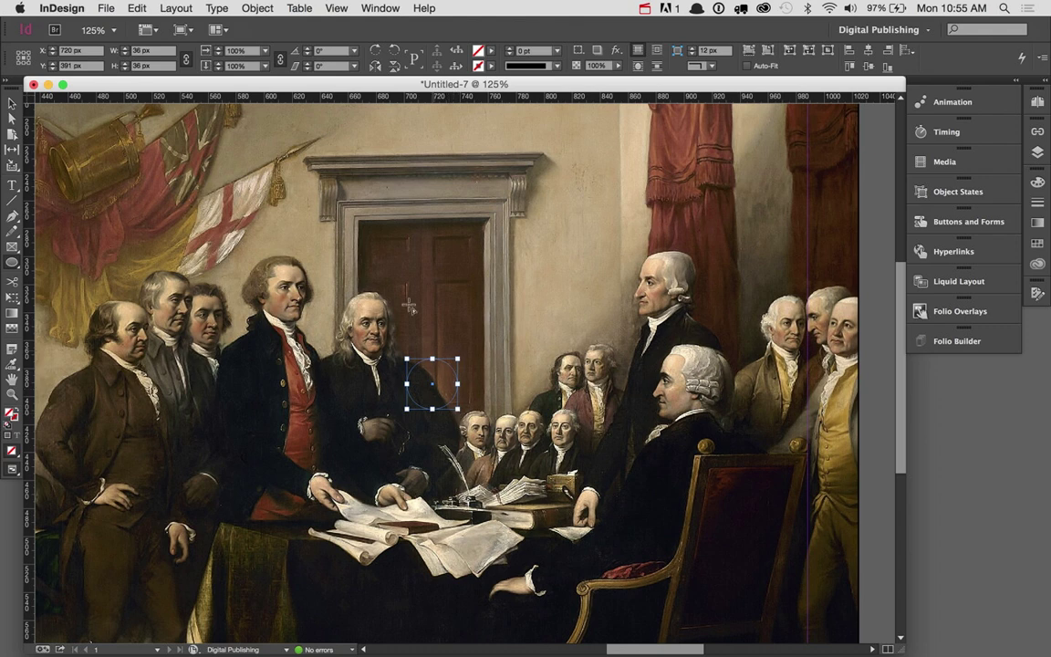
pyautogui.click(491, 51)
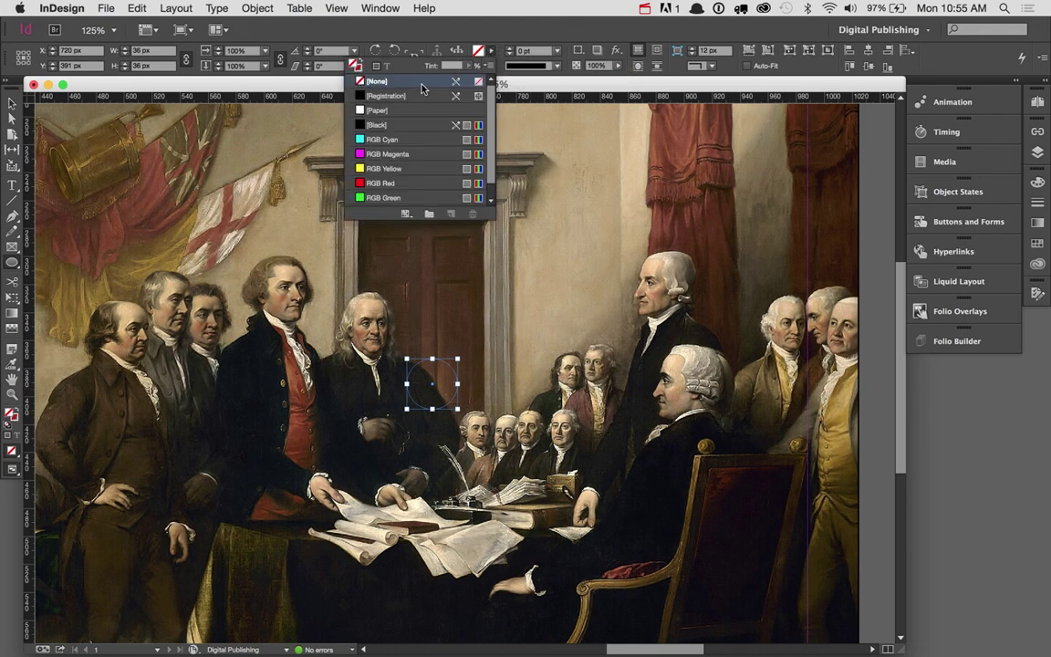
pyautogui.click(413, 110)
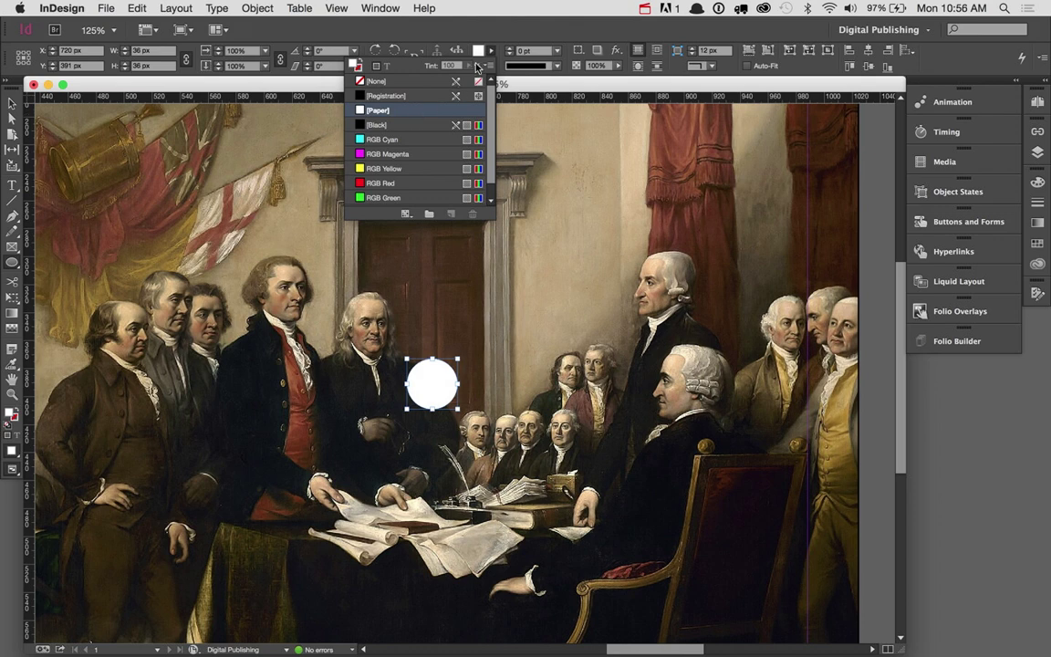
# Draw a horizontal line about 25 px long across the white circle and give it a 4 pt RGB Red stroke.
pyautogui.click(13, 200)
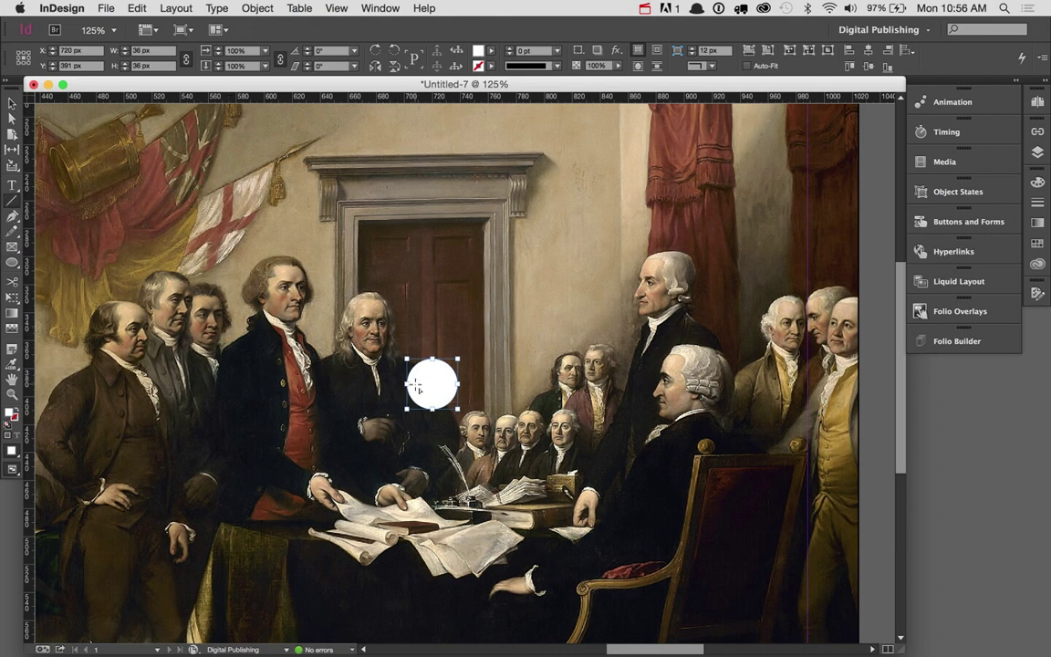
pyautogui.moveTo(420, 385); pyautogui.dragTo(452, 384)
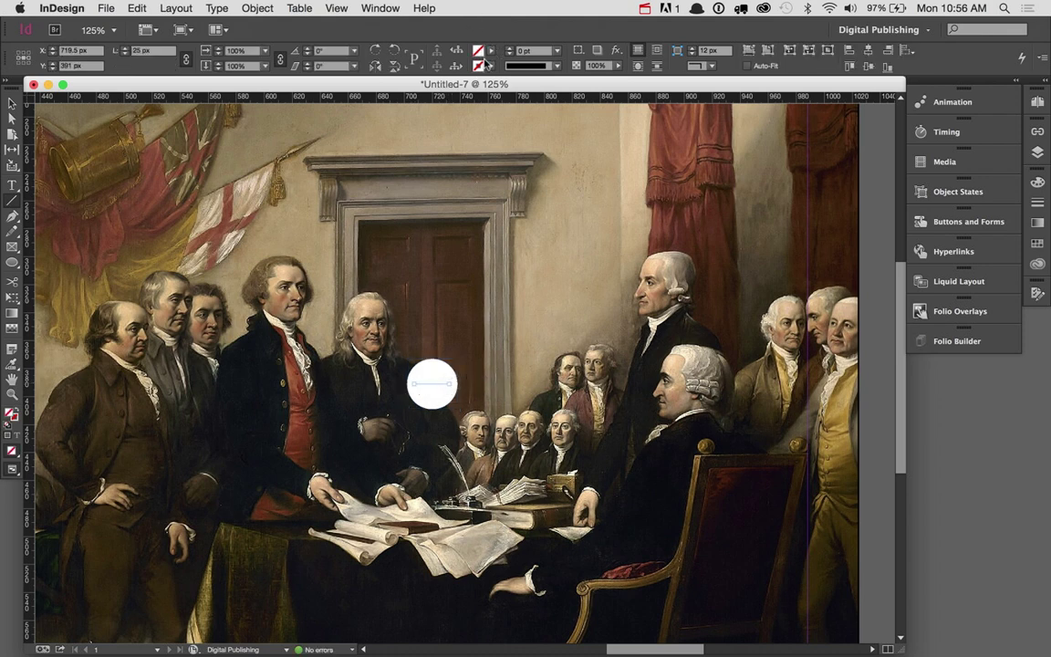
pyautogui.click(556, 51)
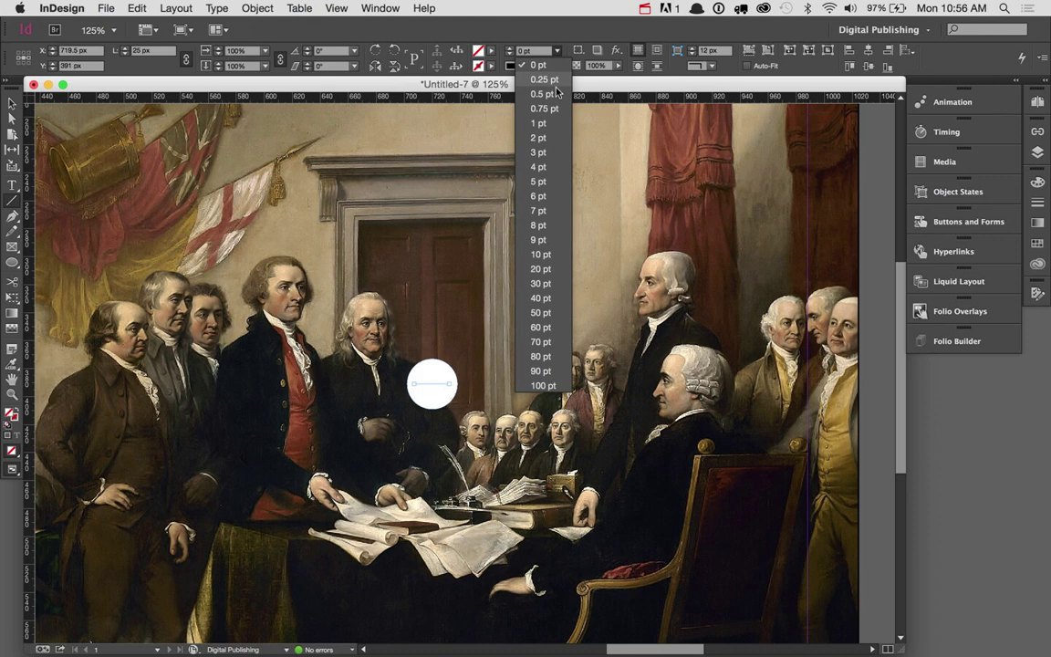
pyautogui.click(545, 167)
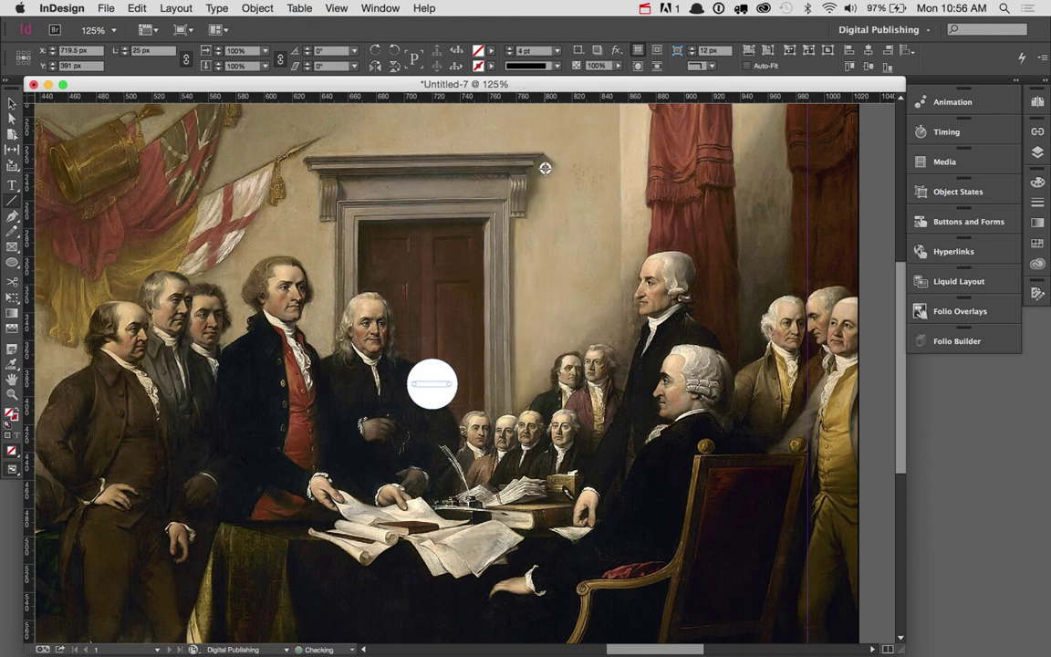
pyautogui.click(490, 66)
pyautogui.click(408, 140)
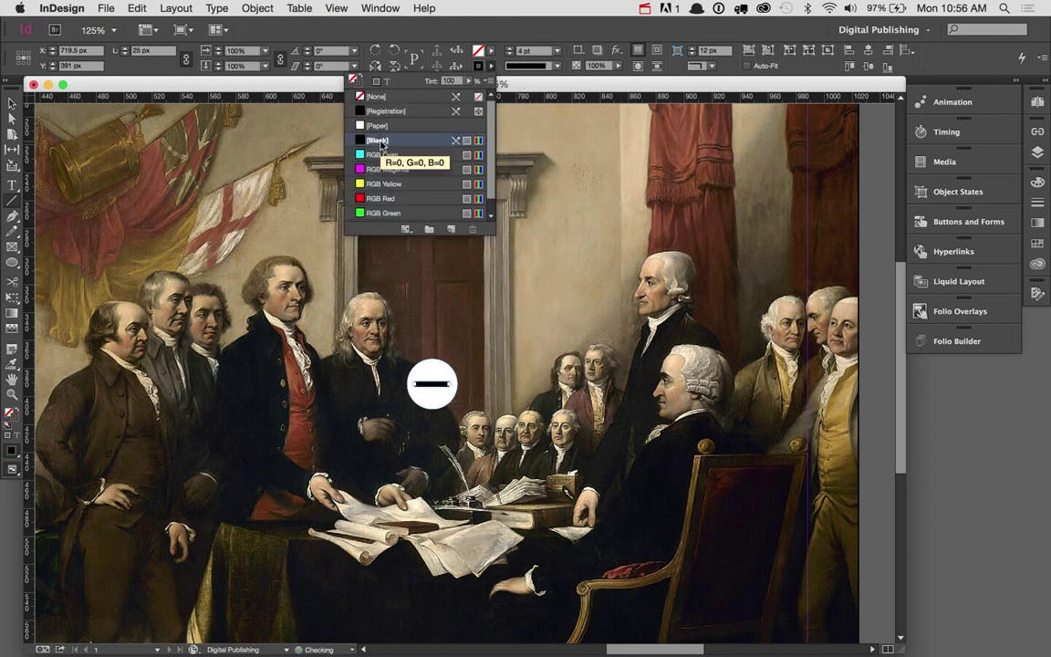
pyautogui.click(383, 198)
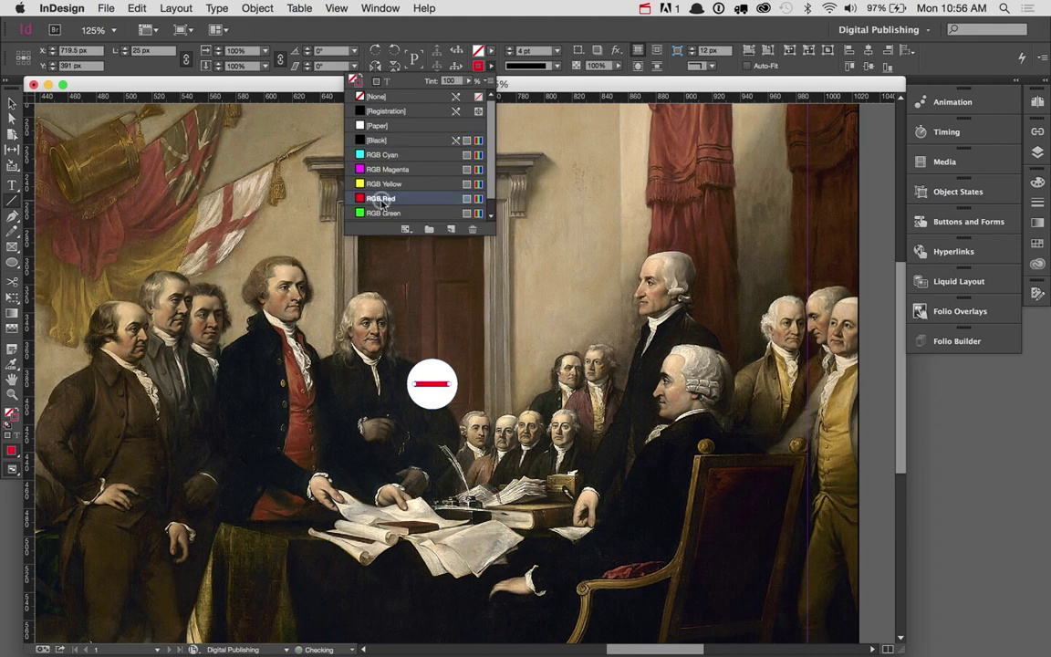
# Add a copy of the red line rotated 90° about its centre to form a plus sign.
pyautogui.click(12, 102)
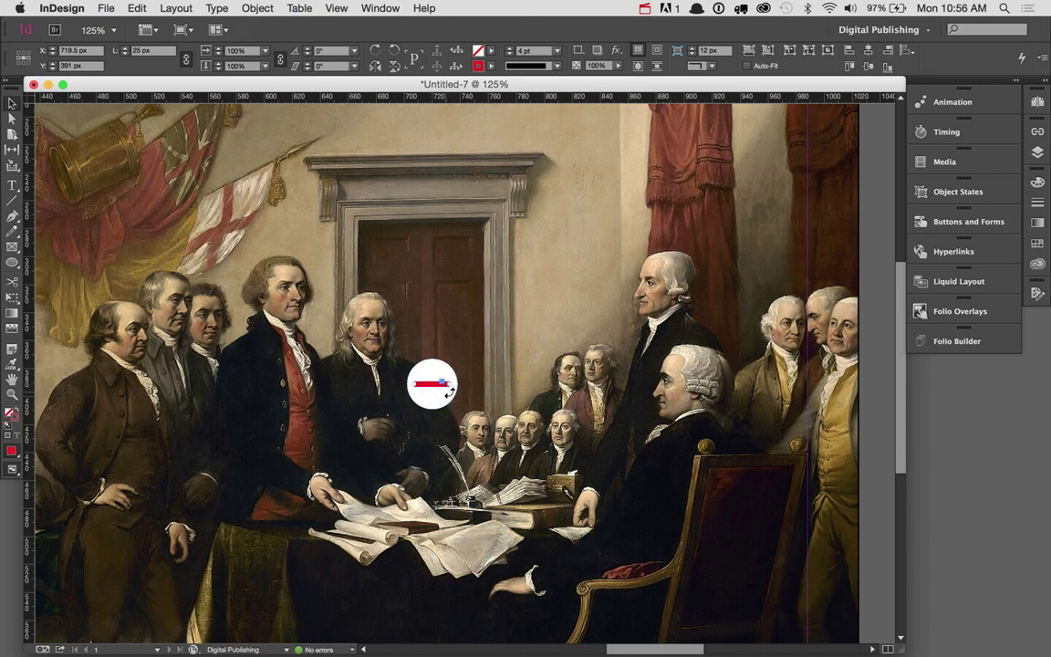
pyautogui.moveTo(451, 384); pyautogui.dragTo(446, 239)
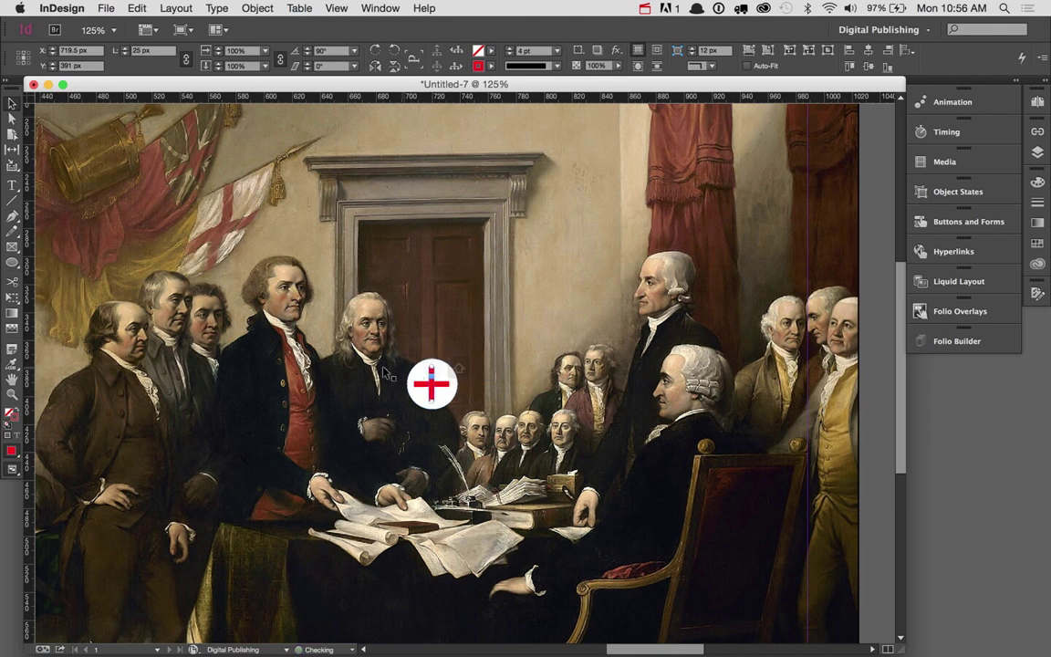
pyautogui.click(879, 372)
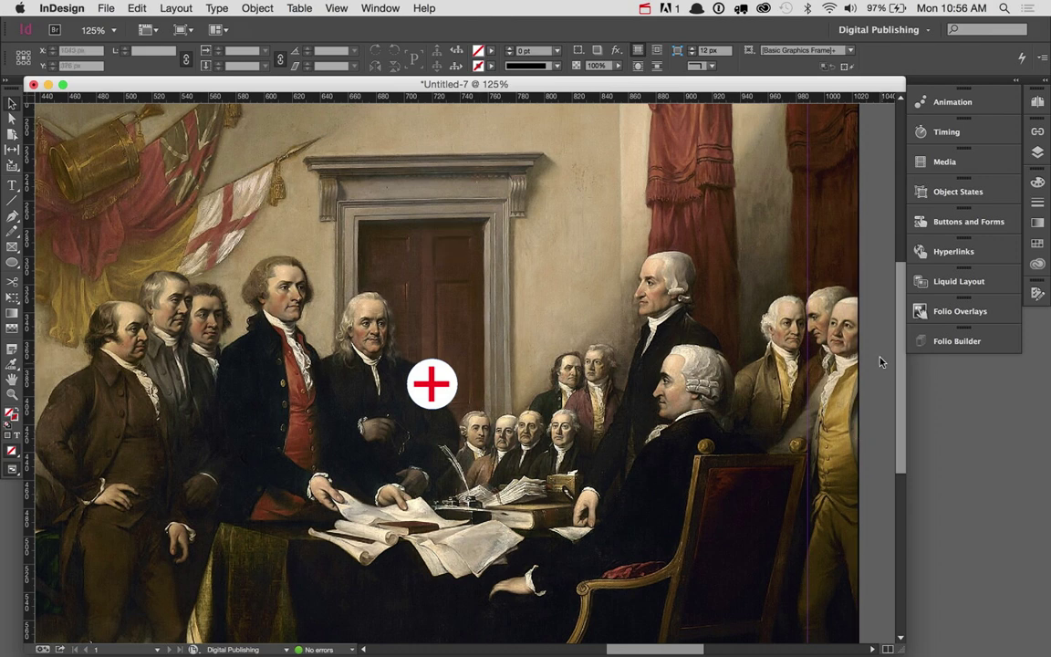
# Select the white circle and both red lines without the background painting and group them.
pyautogui.moveTo(881, 363); pyautogui.dragTo(343, 424)
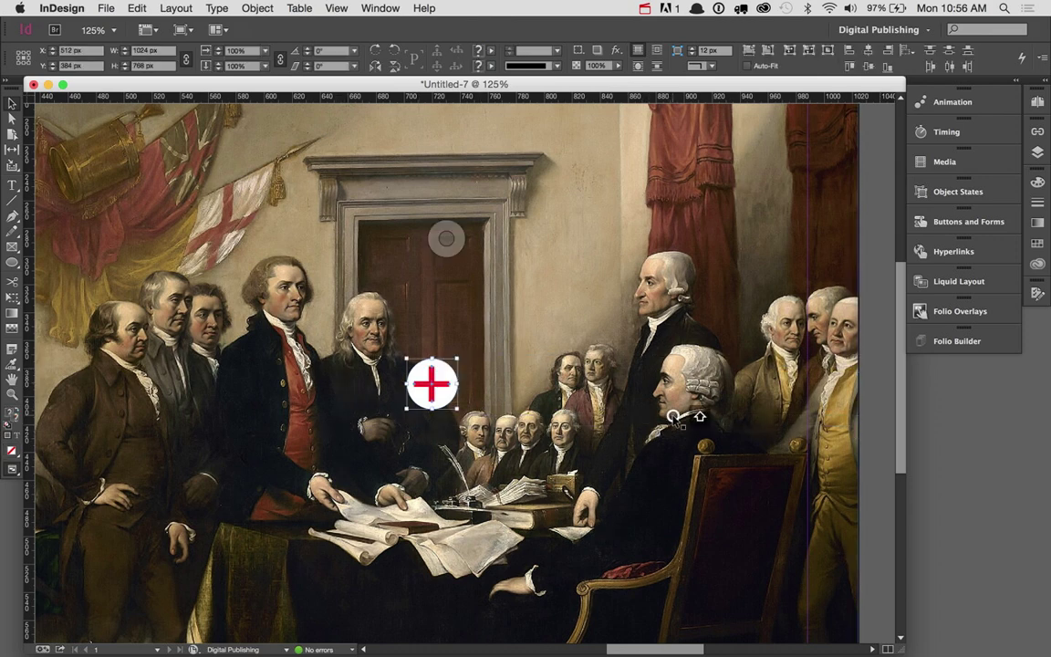
pyautogui.click(435, 378)
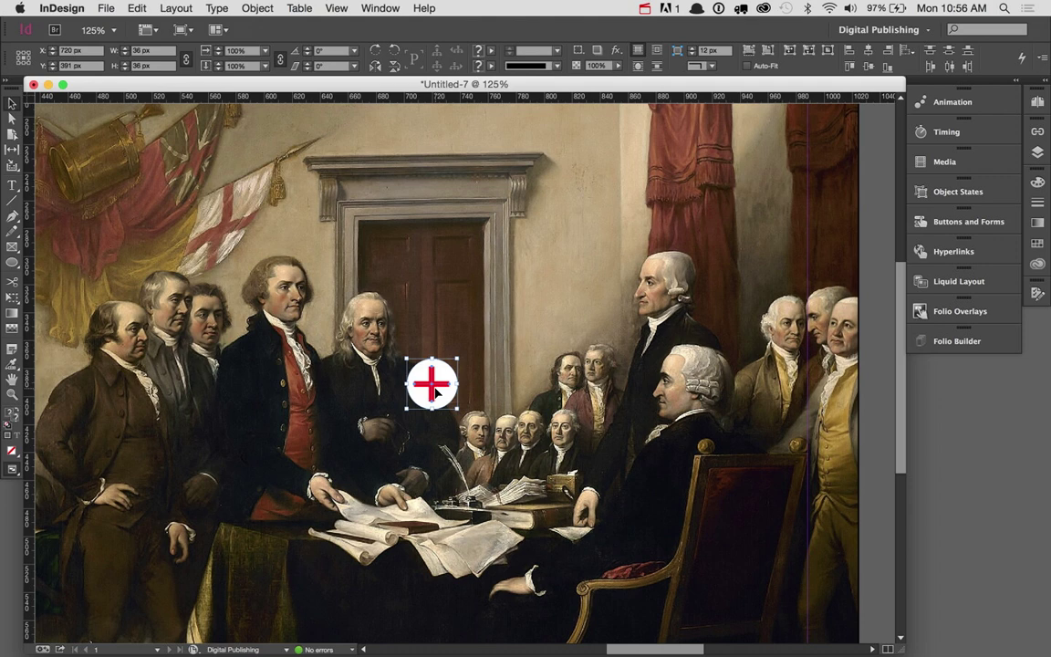
pyautogui.press('super+g')
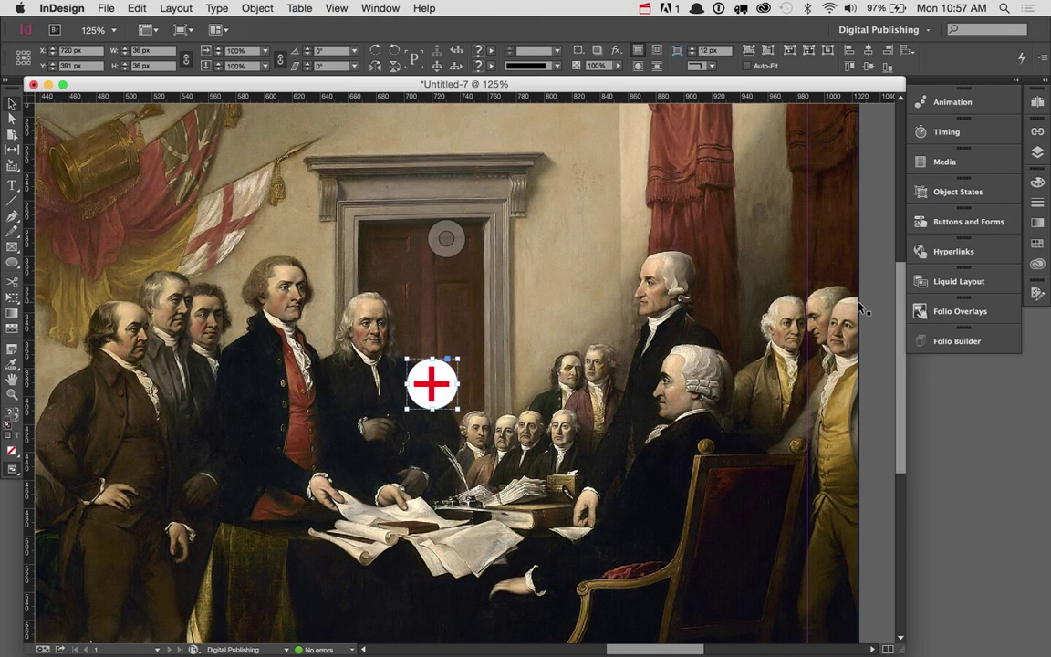
# Convert the grouped plus button into a multi-state object with two states.
pyautogui.click(967, 191)
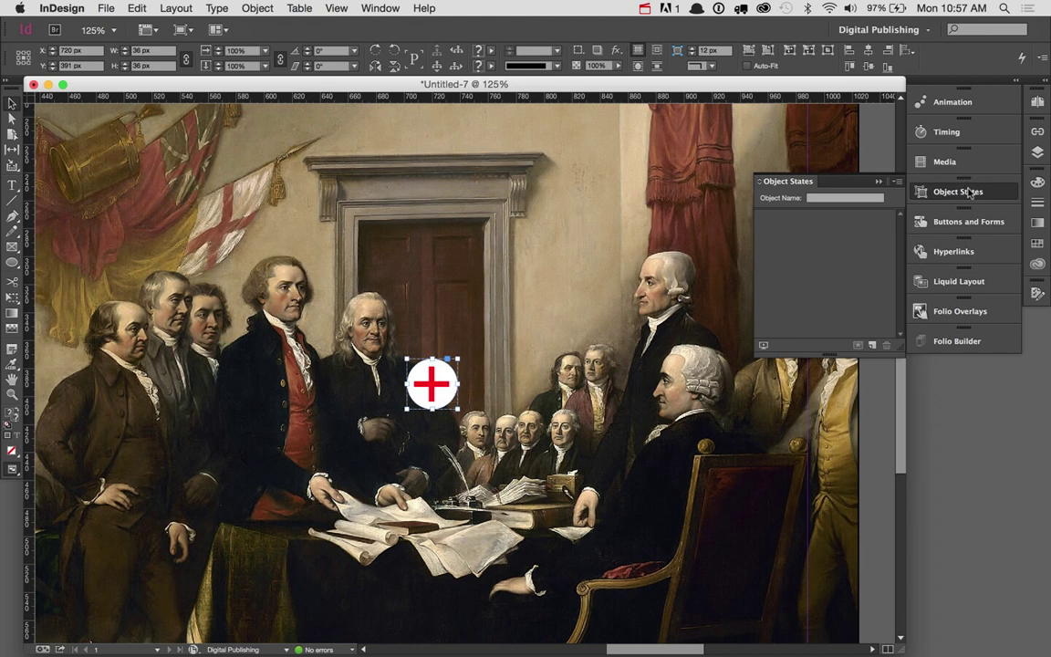
pyautogui.click(872, 345)
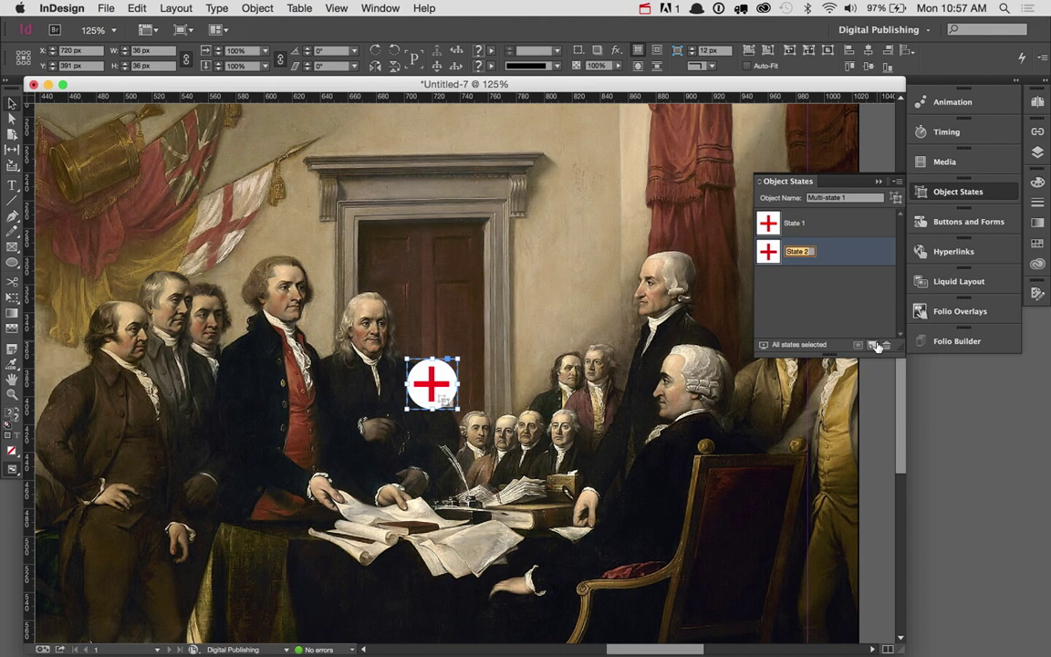
pyautogui.click(829, 252)
pyautogui.click(799, 295)
# Delete the vertical red line from State 2 of the multi-state button to turn its plus into a minus sign.
pyautogui.click(778, 226)
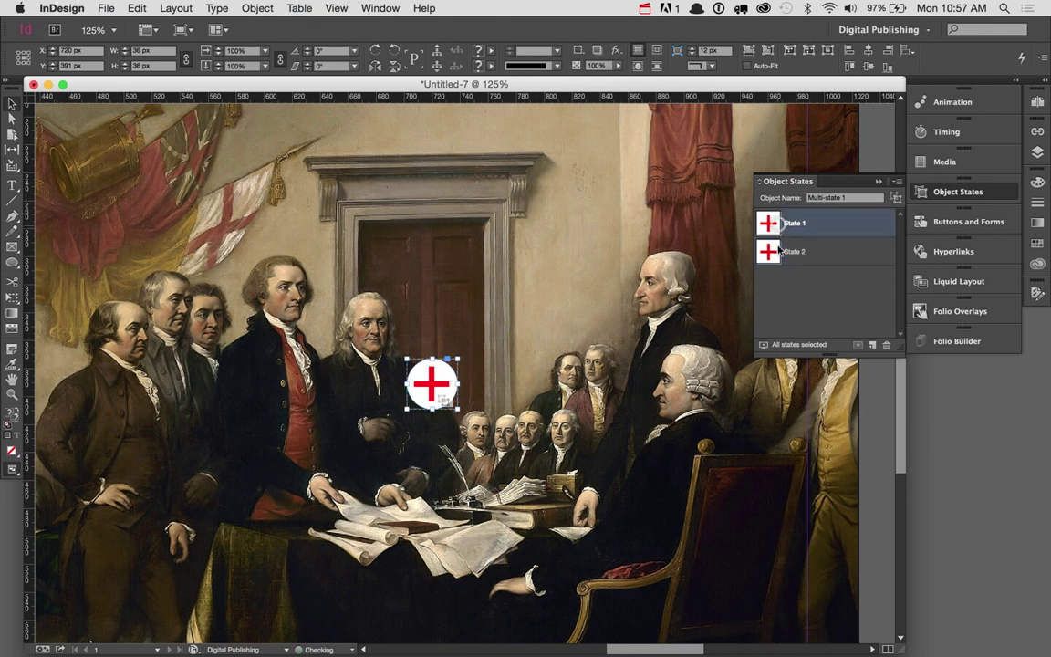
pyautogui.click(778, 253)
pyautogui.click(778, 226)
pyautogui.click(778, 256)
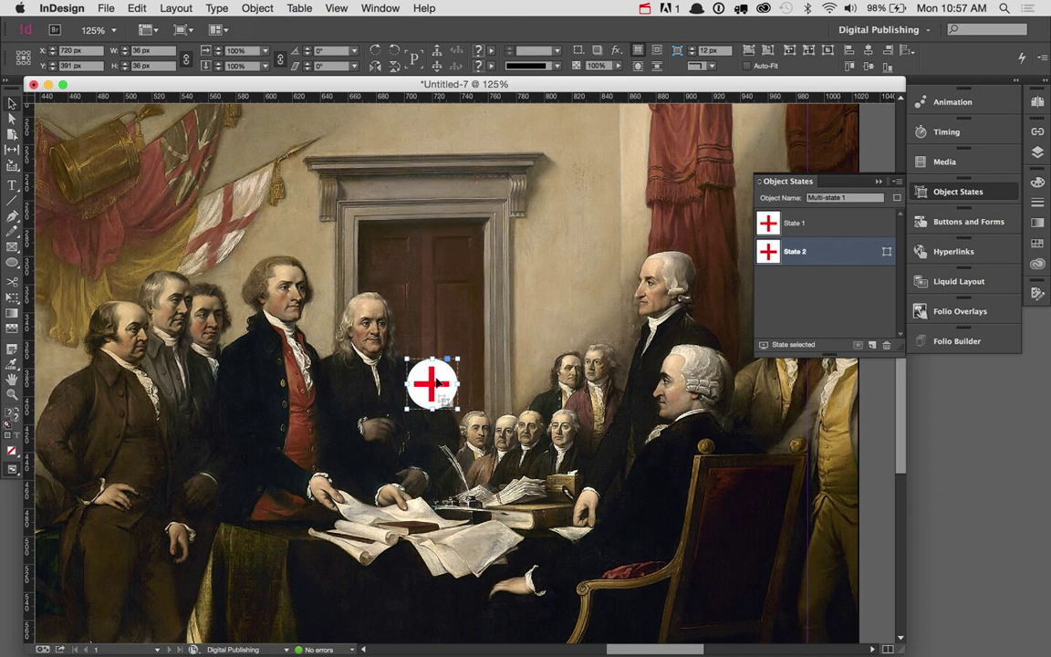
pyautogui.doubleClick(433, 391)
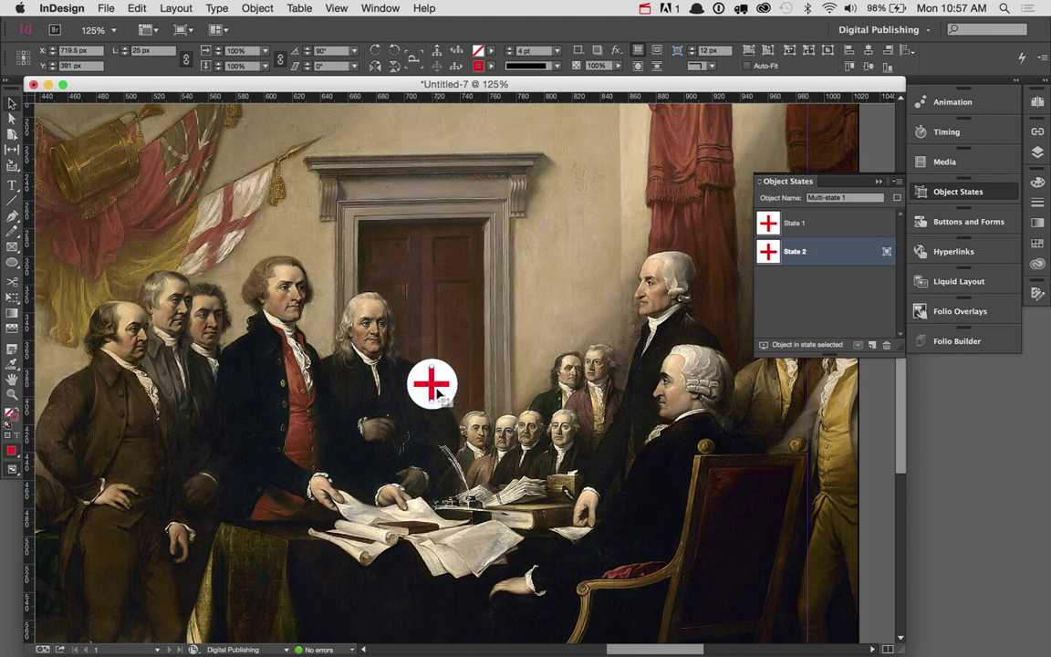
pyautogui.press('BackSpace')
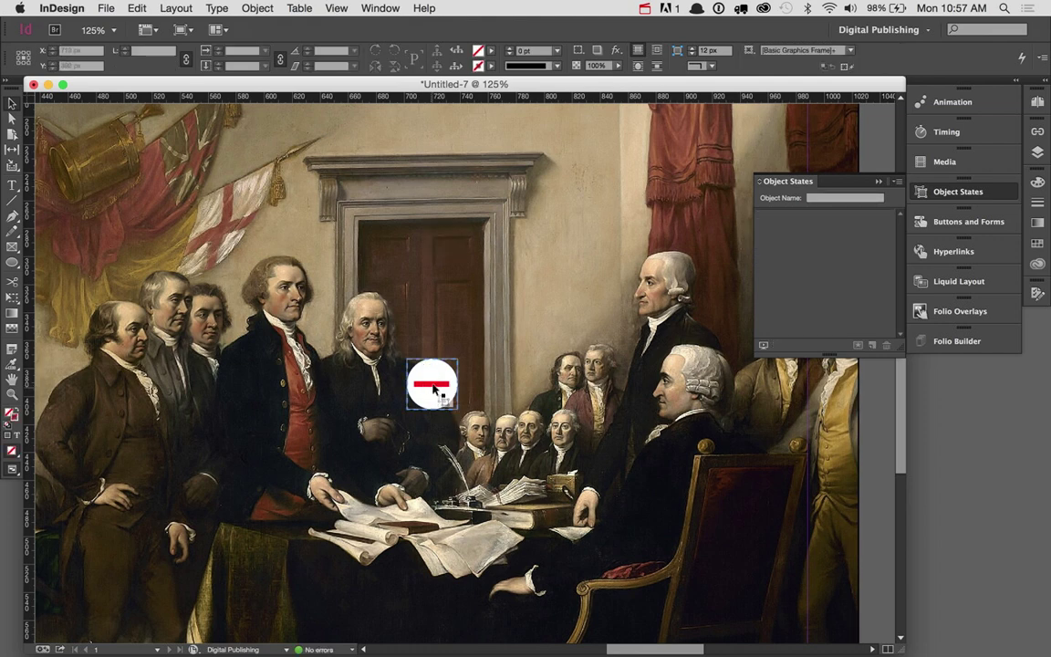
# Switch between State 1 and State 2 of the button to compare the plus and minus versions.
pyautogui.click(433, 394)
pyautogui.click(433, 394)
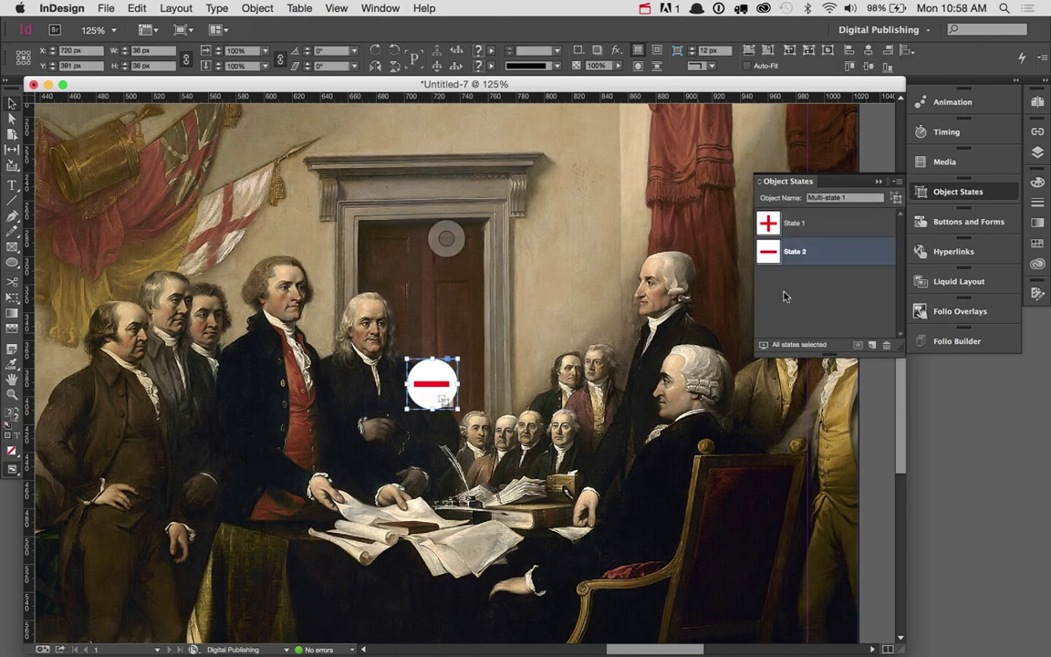
pyautogui.click(796, 226)
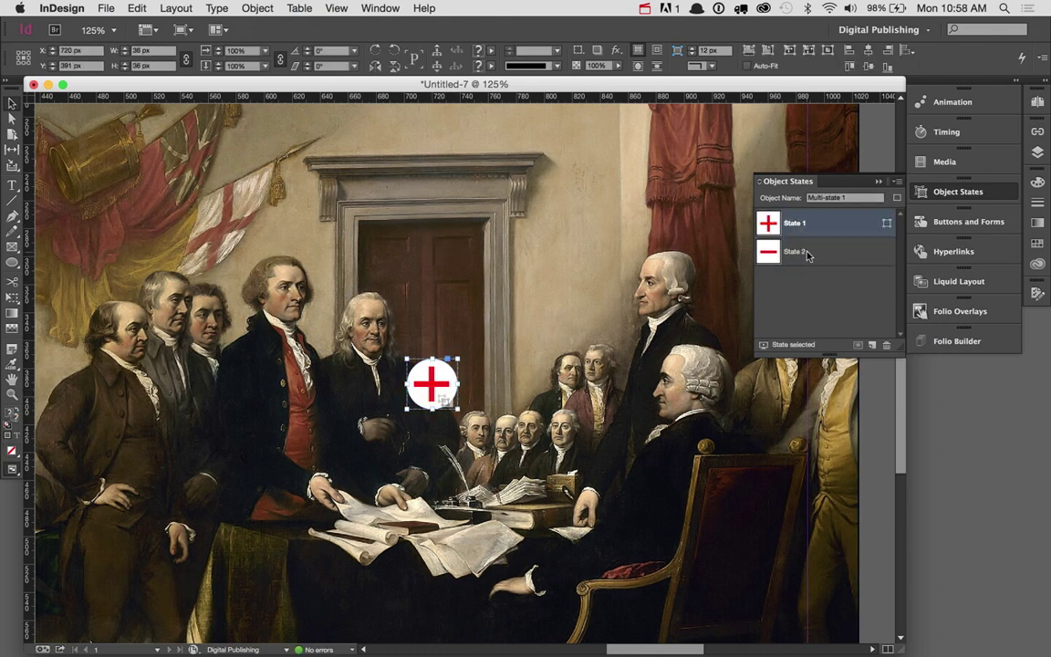
pyautogui.click(805, 253)
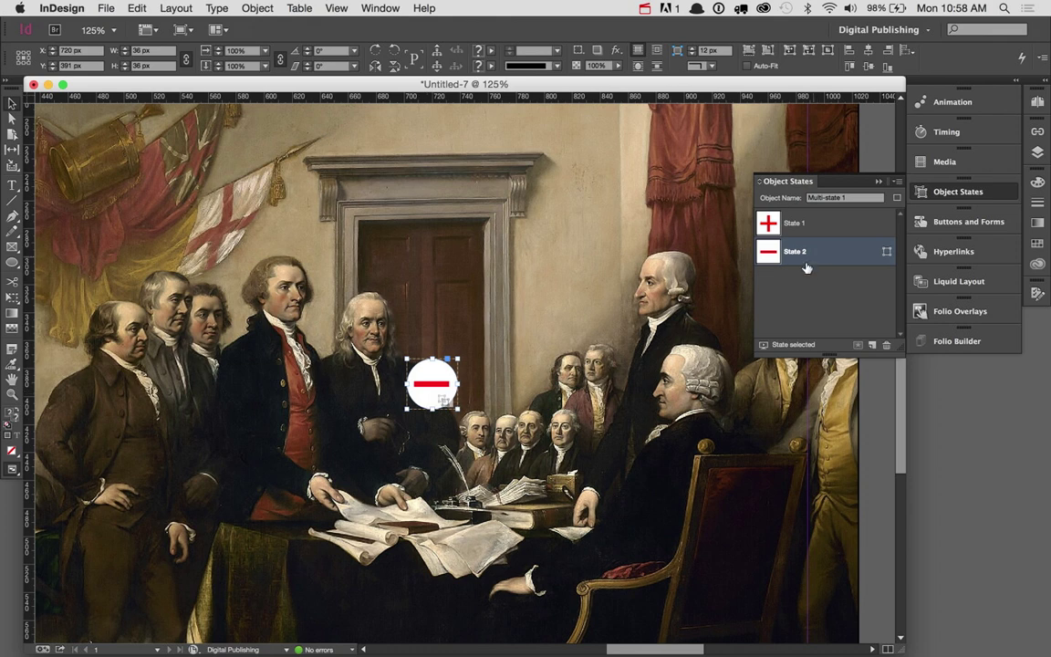
pyautogui.click(814, 223)
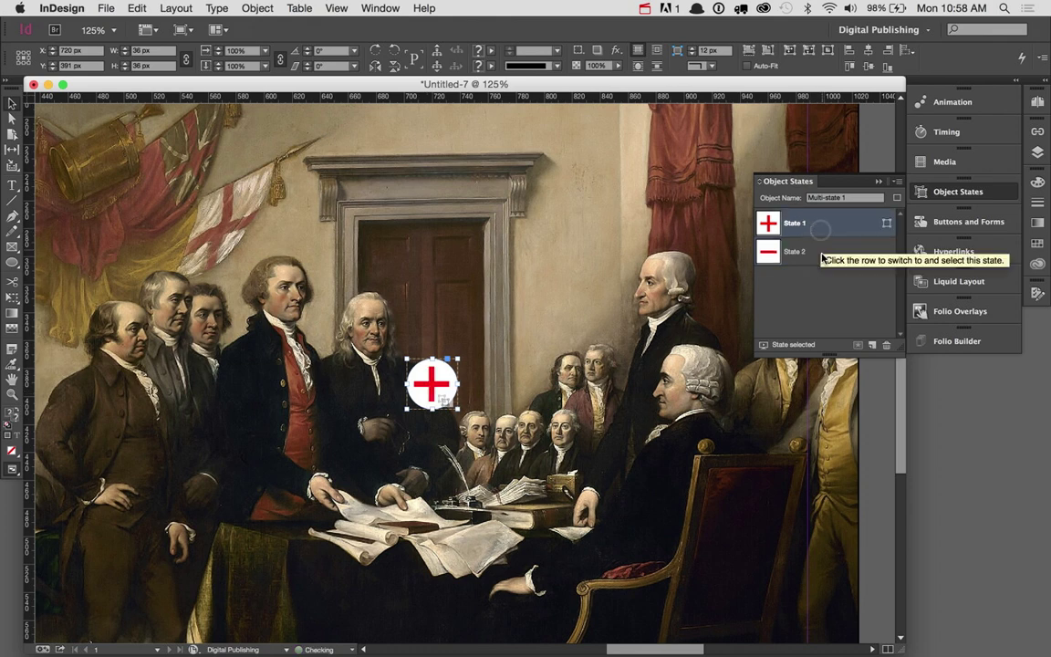
pyautogui.click(824, 251)
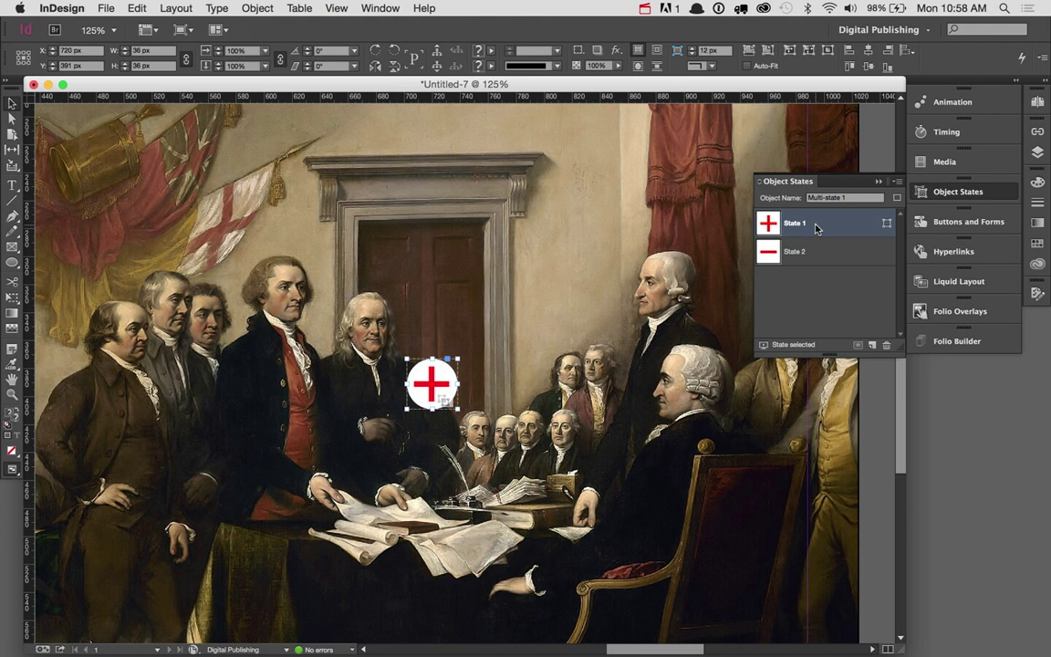
pyautogui.click(819, 253)
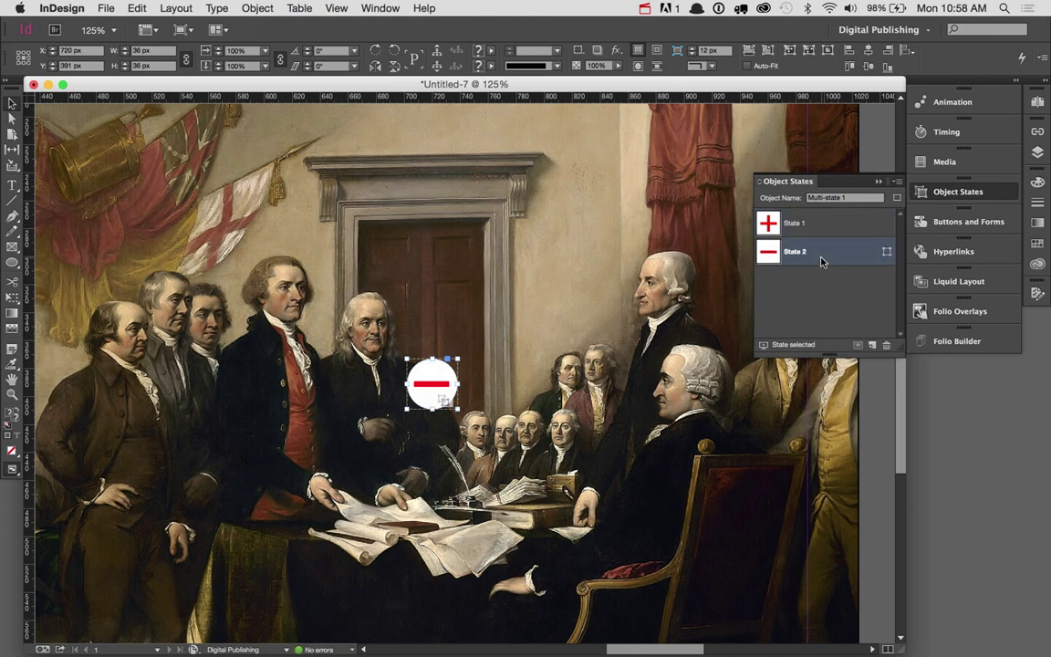
pyautogui.click(828, 224)
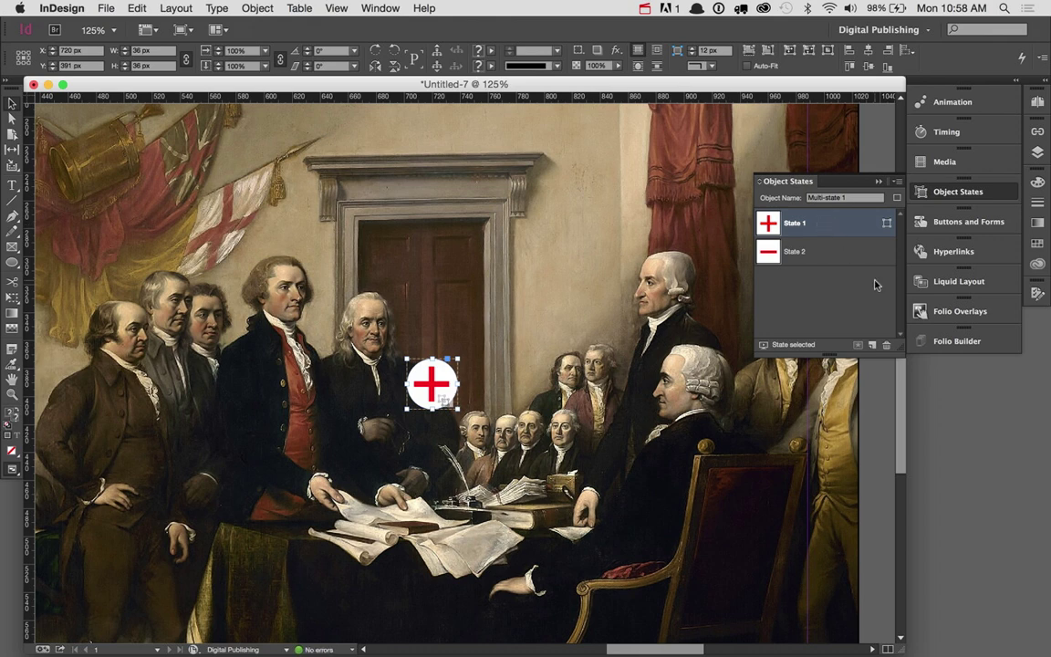
# Add a text frame about 104 × 18 px above the plus button containing "Benjamin Franklin".
pyautogui.click(874, 497)
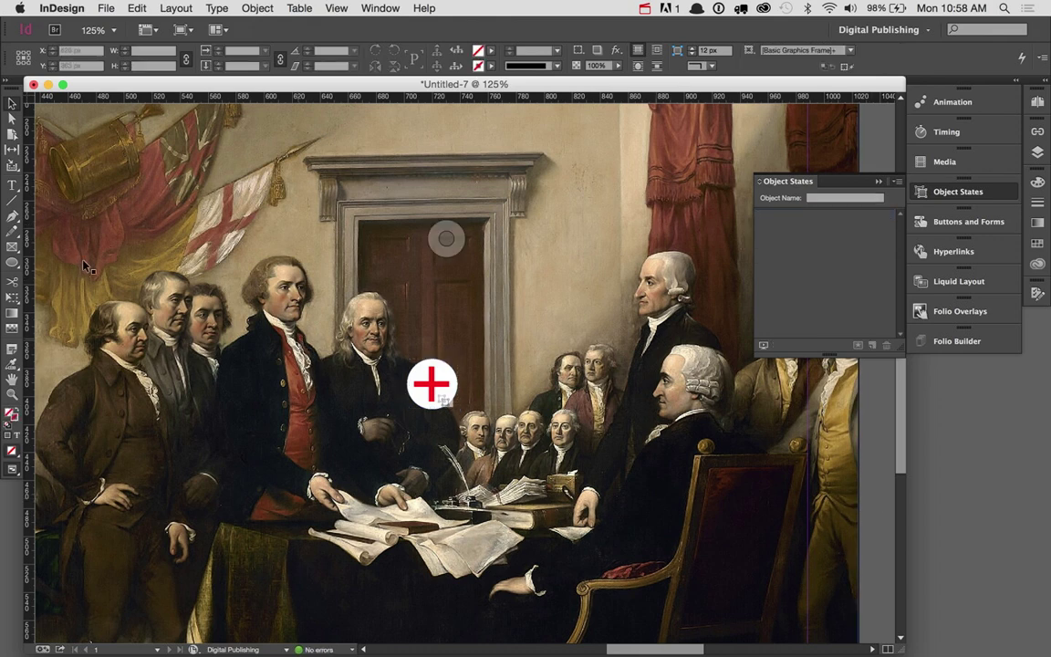
pyautogui.click(10, 185)
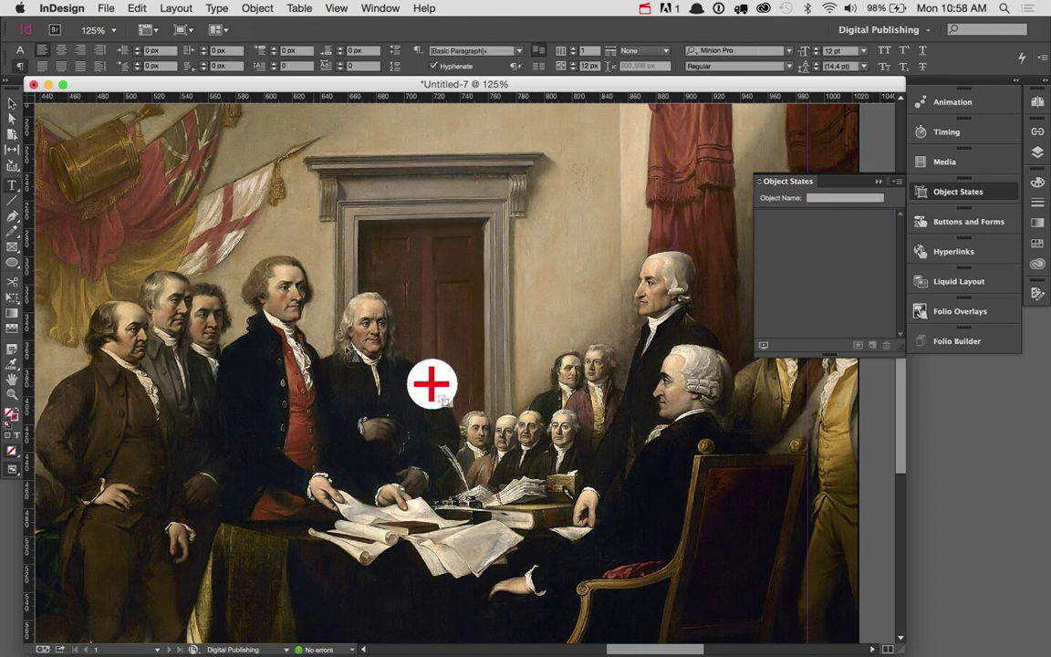
pyautogui.moveTo(402, 307); pyautogui.dragTo(547, 330)
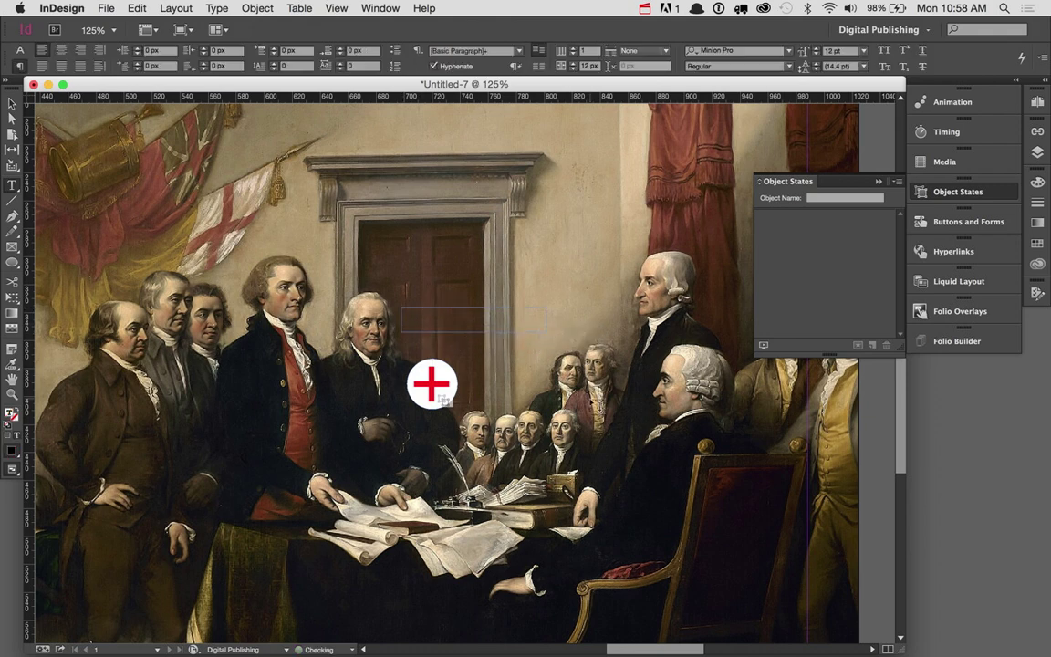
pyautogui.write('Benjamin Franklin')
# Format the "Benjamin Franklin" text with the [Paper] fill colour and the LHF Old Block Cond font.
pyautogui.press('super+a')
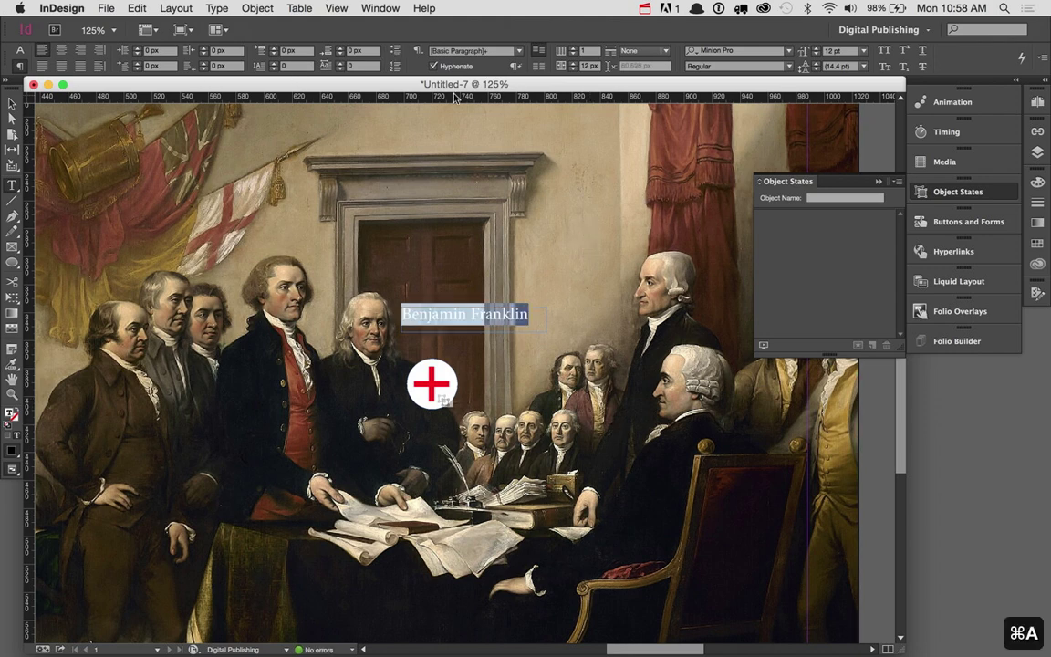
pyautogui.click(20, 49)
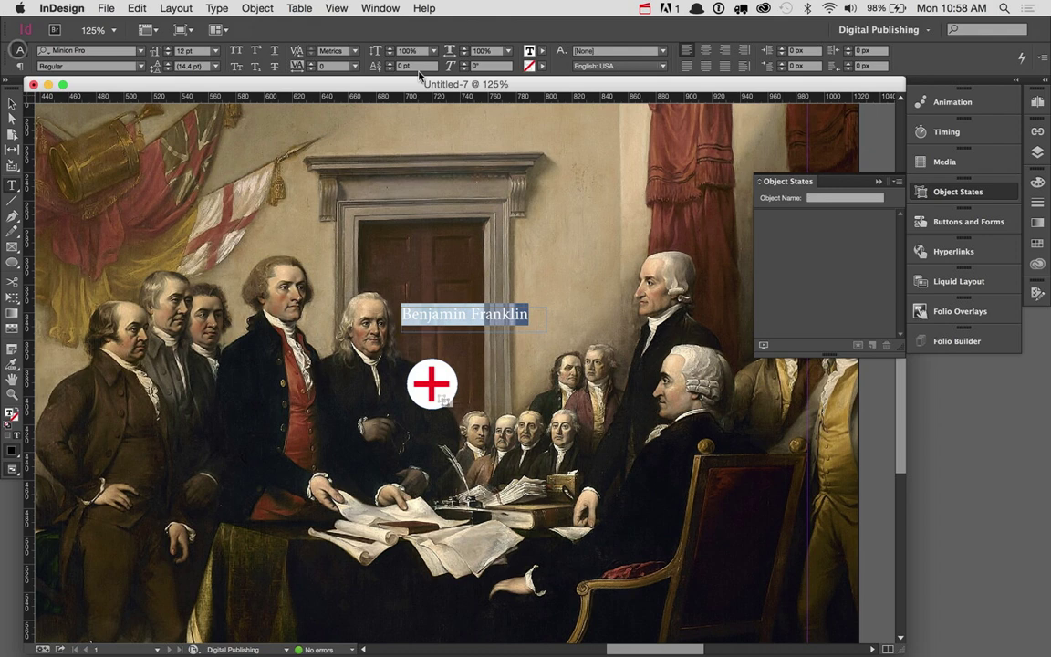
pyautogui.click(539, 50)
pyautogui.click(447, 110)
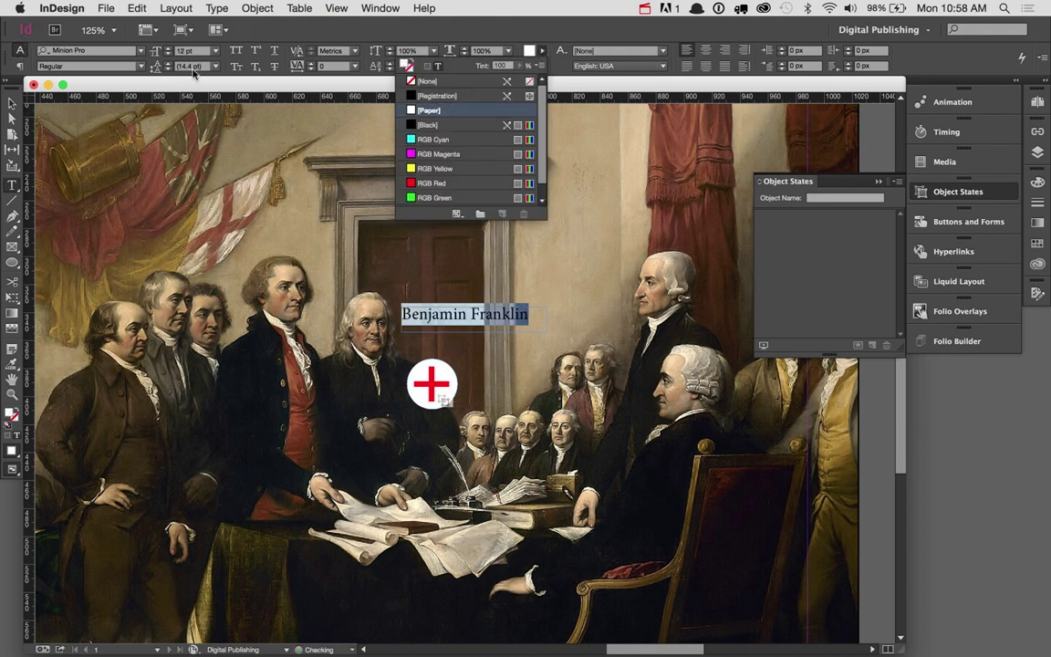
pyautogui.click(139, 67)
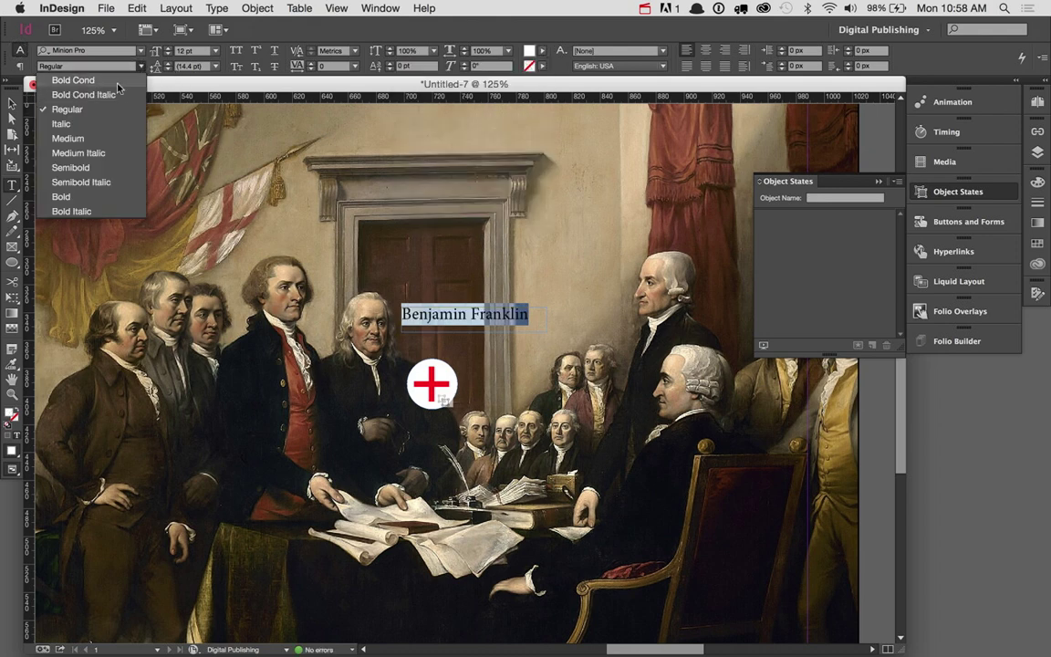
pyautogui.click(109, 51)
pyautogui.click(135, 52)
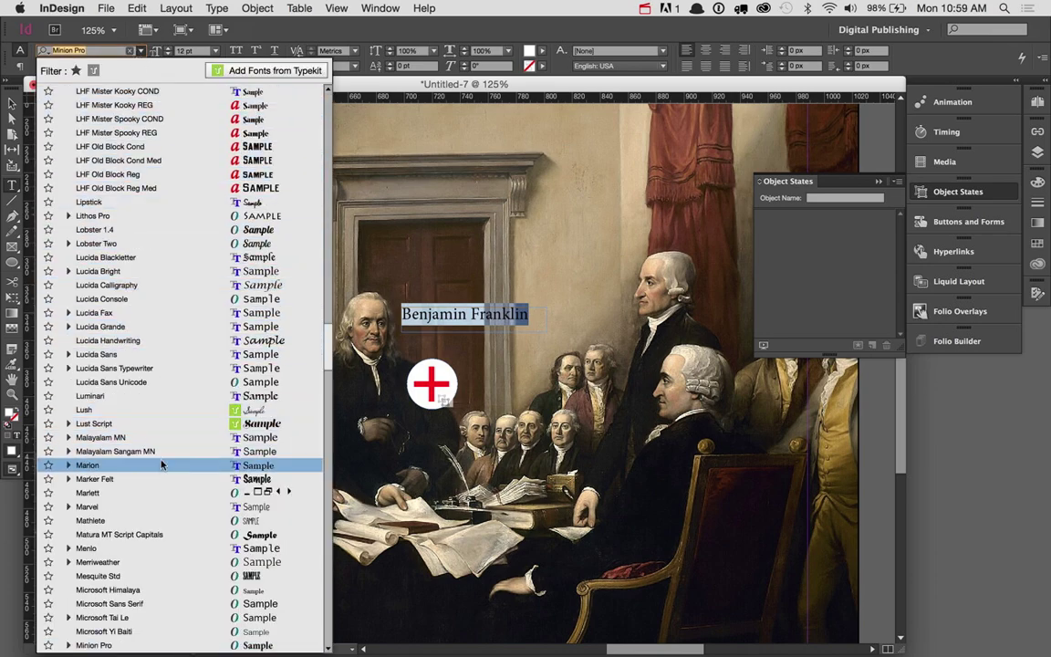
pyautogui.click(164, 161)
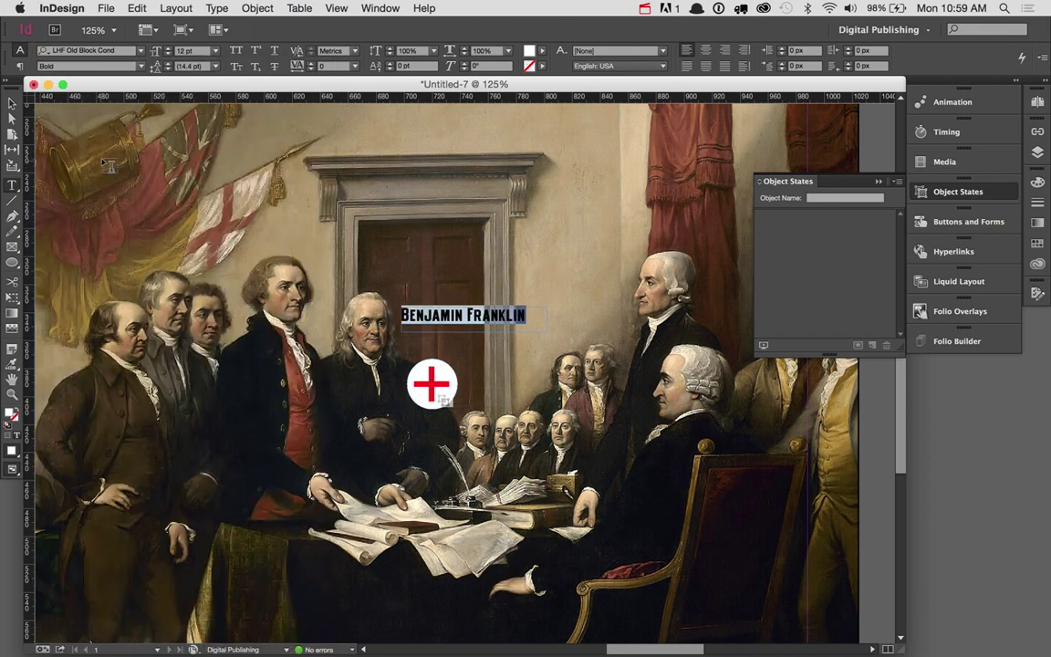
# Move the "Benjamin Franklin" text frame down to just above the plus button, at about X 749 px, Y 359 px.
pyautogui.click(12, 103)
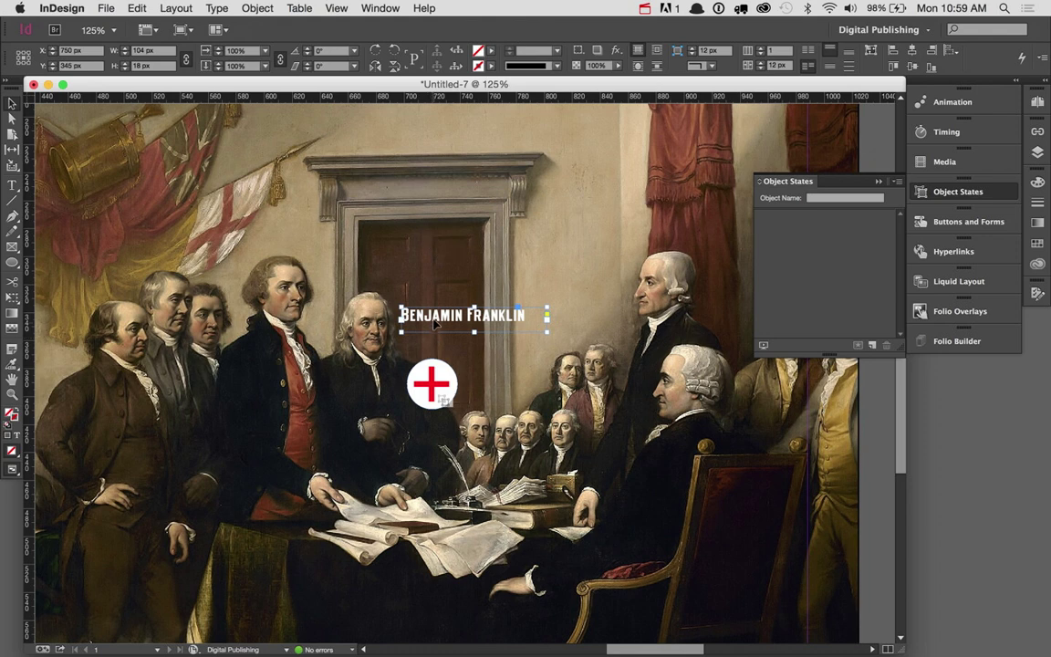
pyautogui.moveTo(435, 323); pyautogui.dragTo(432, 358)
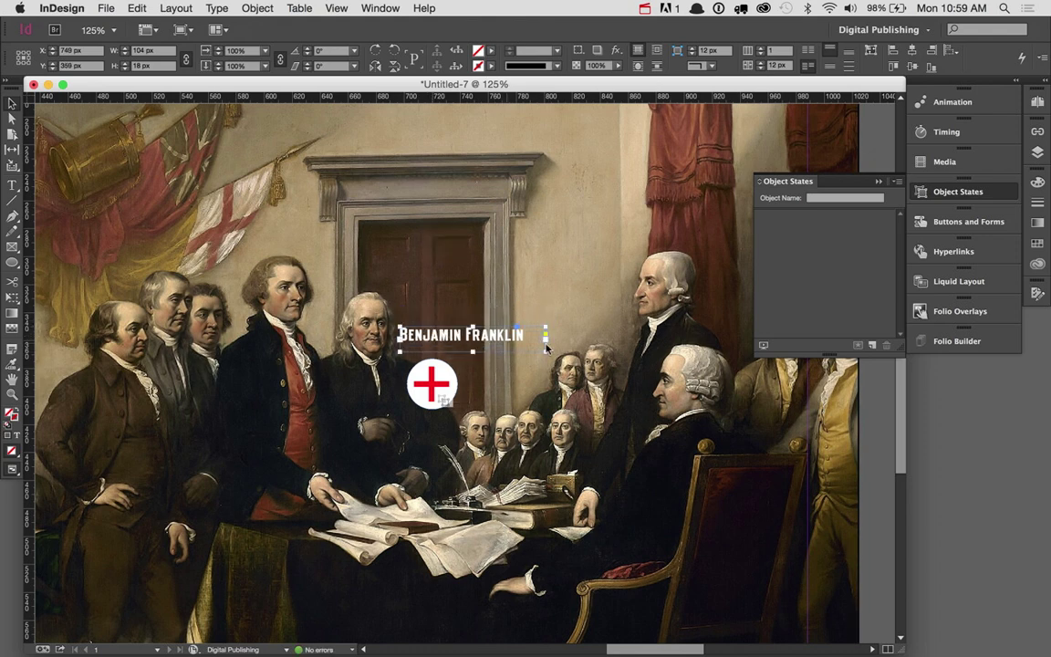
pyautogui.click(589, 294)
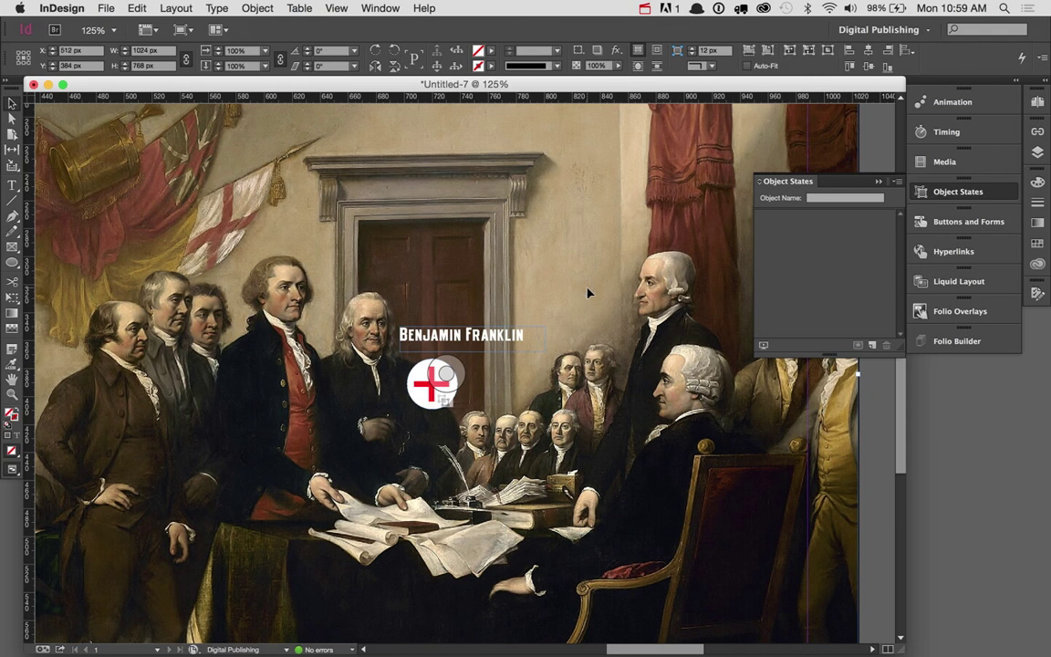
# Switch the multi-state button to State 2 and cut the "Benjamin Franklin" text frame from the page.
pyautogui.click(512, 347)
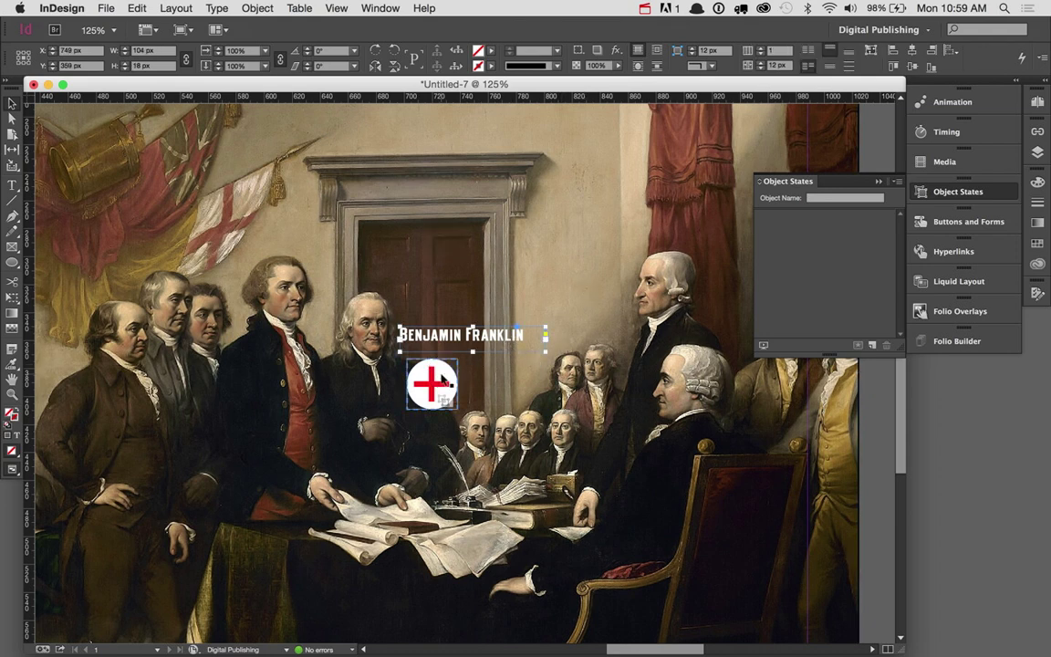
pyautogui.click(429, 378)
pyautogui.click(793, 253)
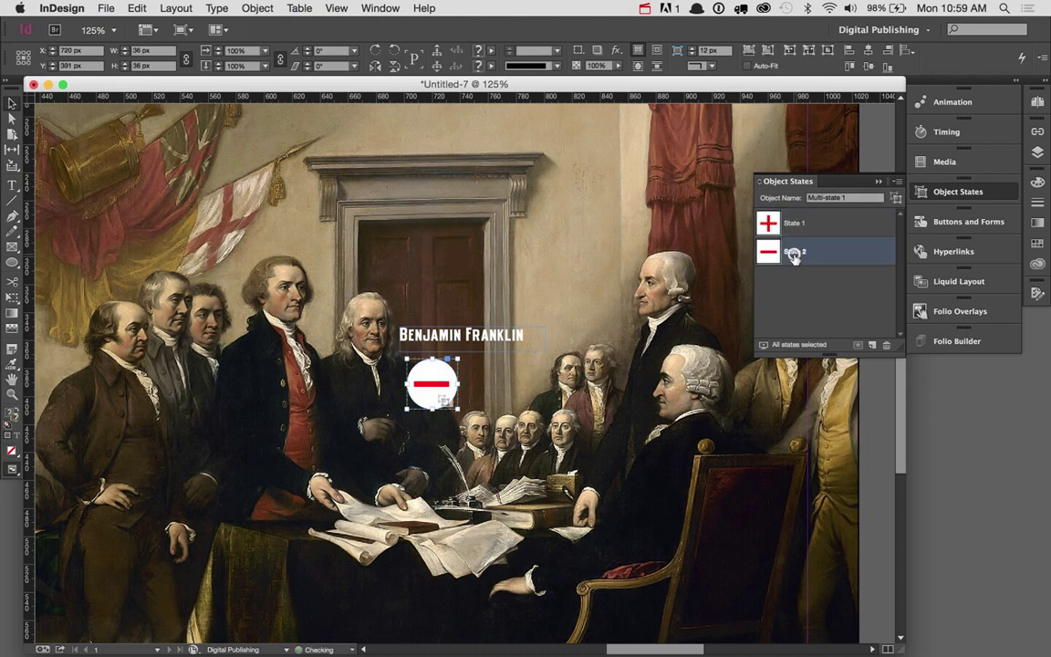
pyautogui.click(794, 223)
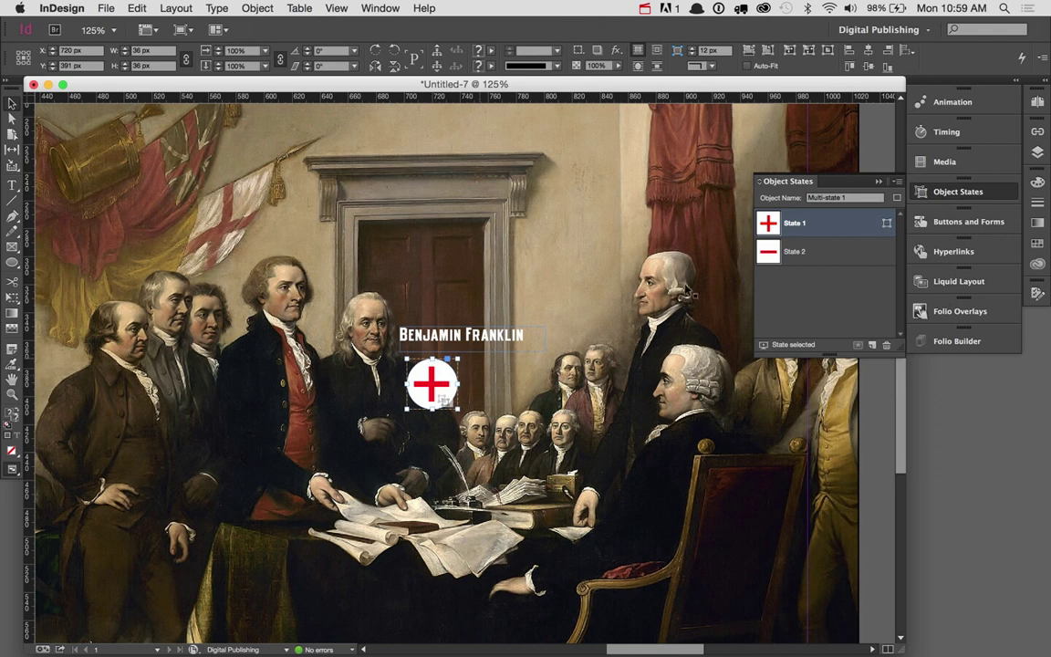
pyautogui.click(806, 258)
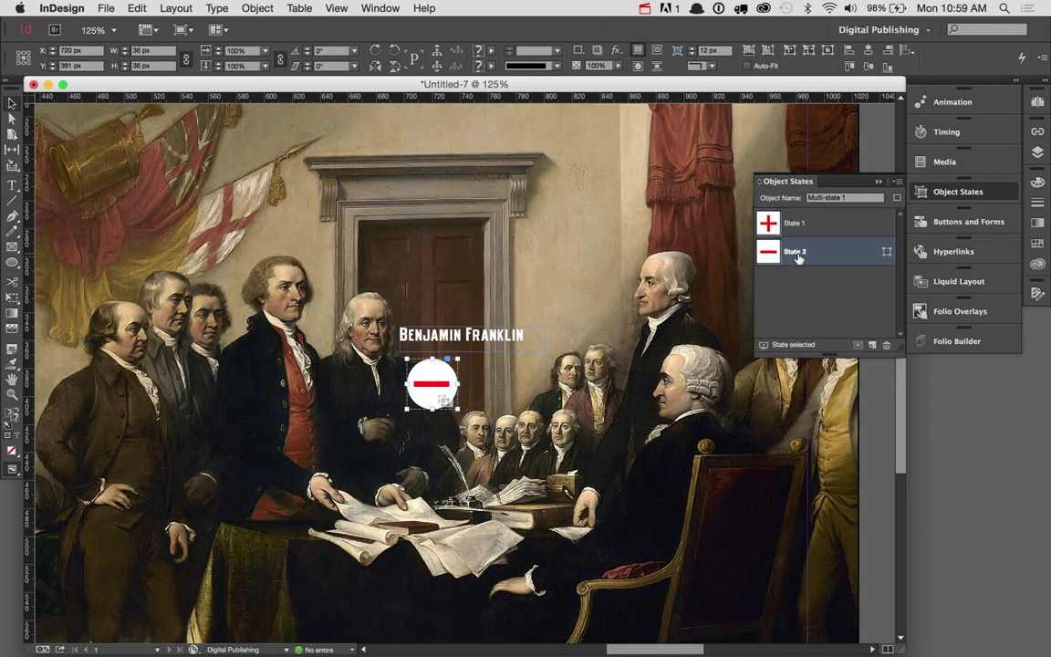
pyautogui.click(461, 335)
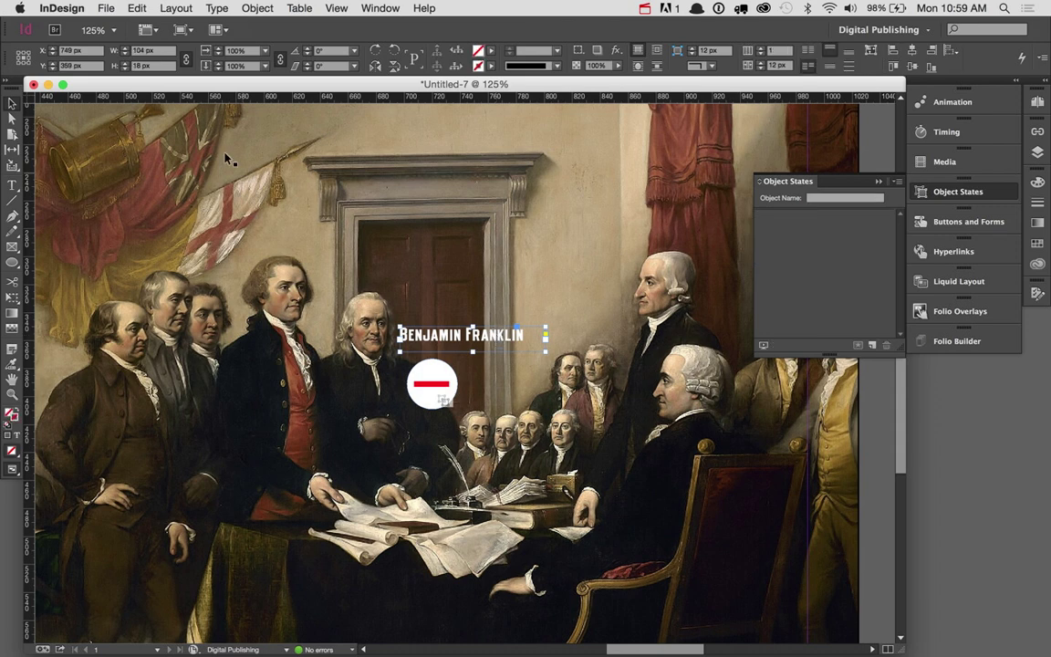
pyautogui.click(136, 8)
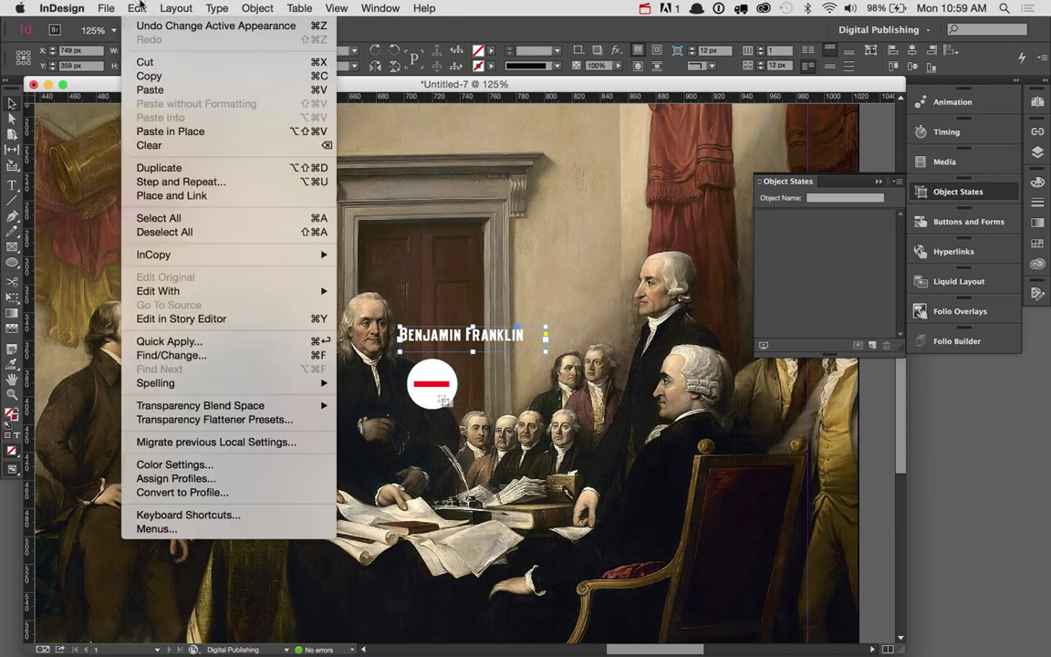
pyautogui.click(146, 62)
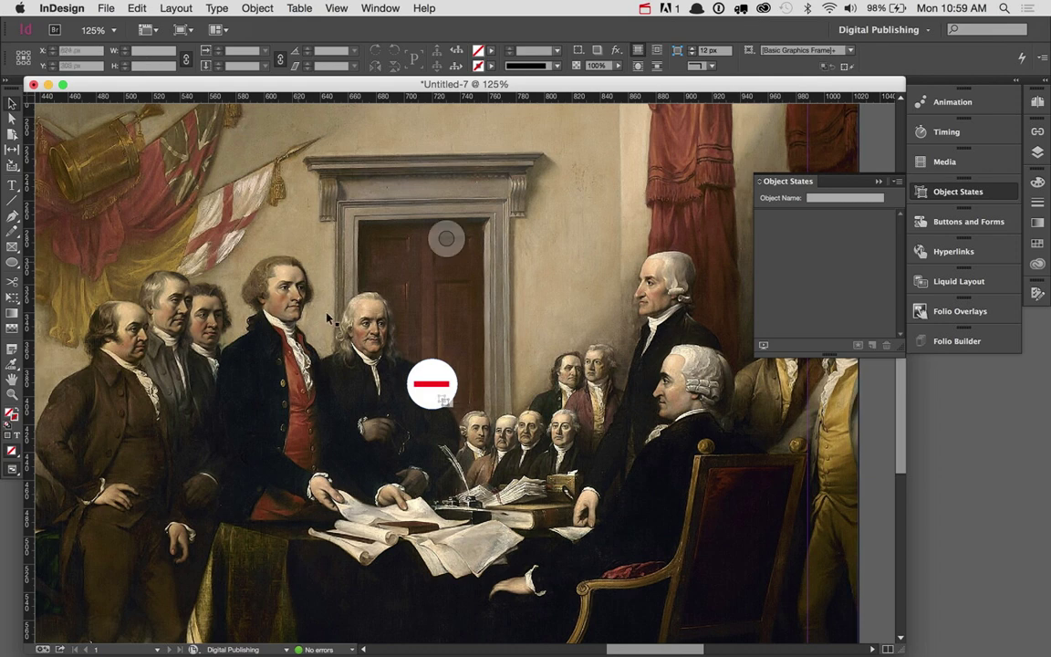
# Paste the cut text frame into State 2 and position it just above the minus button at about X 748 px, Y 363 px.
pyautogui.click(423, 381)
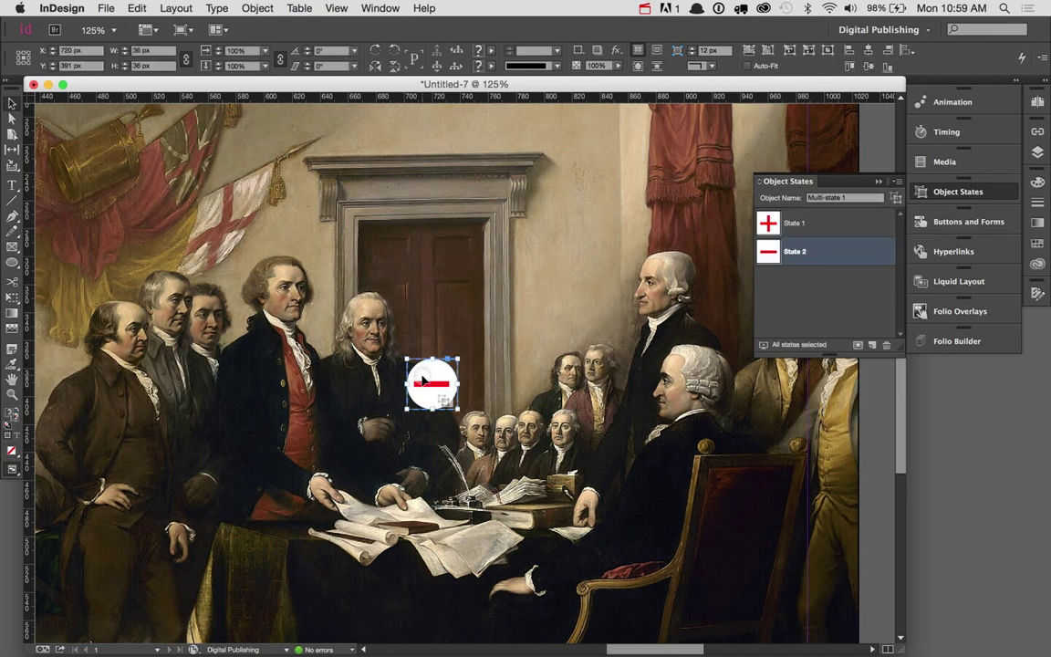
pyautogui.click(814, 253)
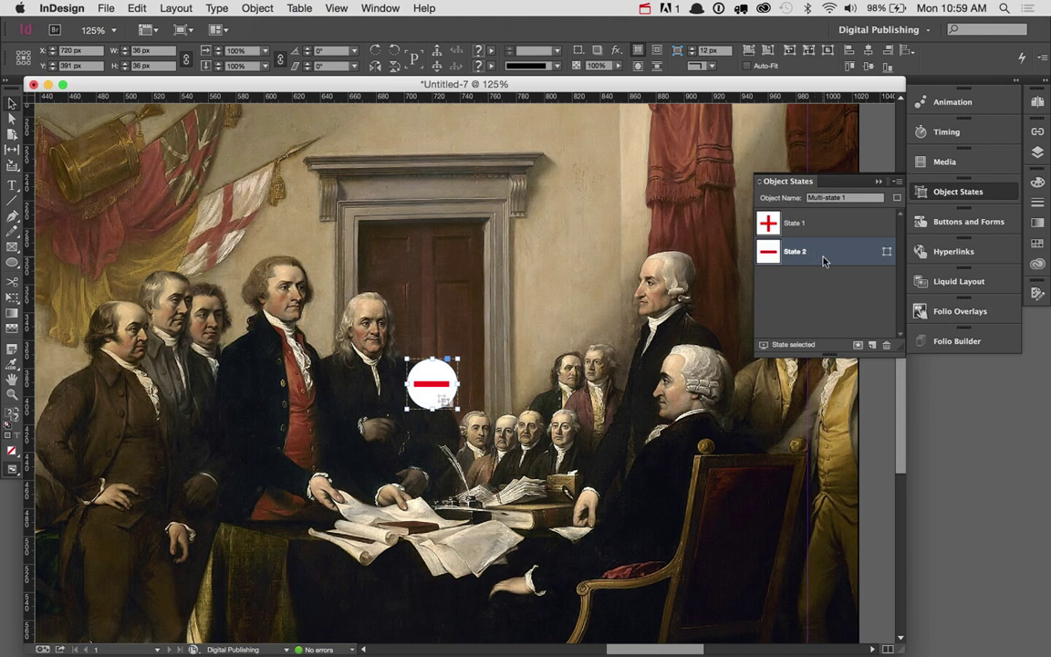
pyautogui.rightClick(823, 260)
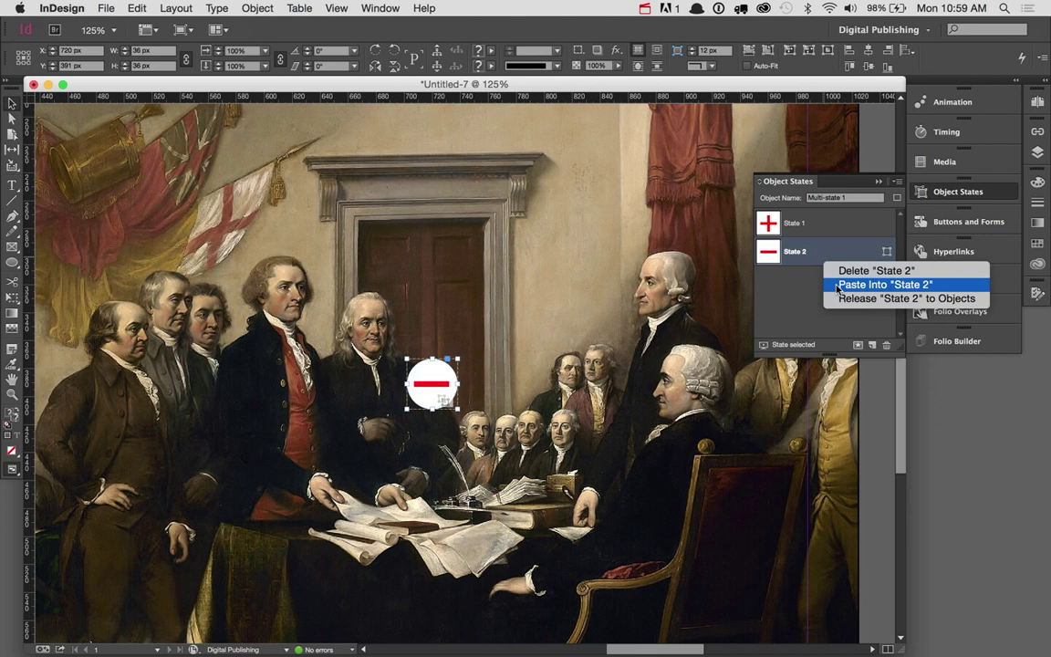
pyautogui.click(838, 285)
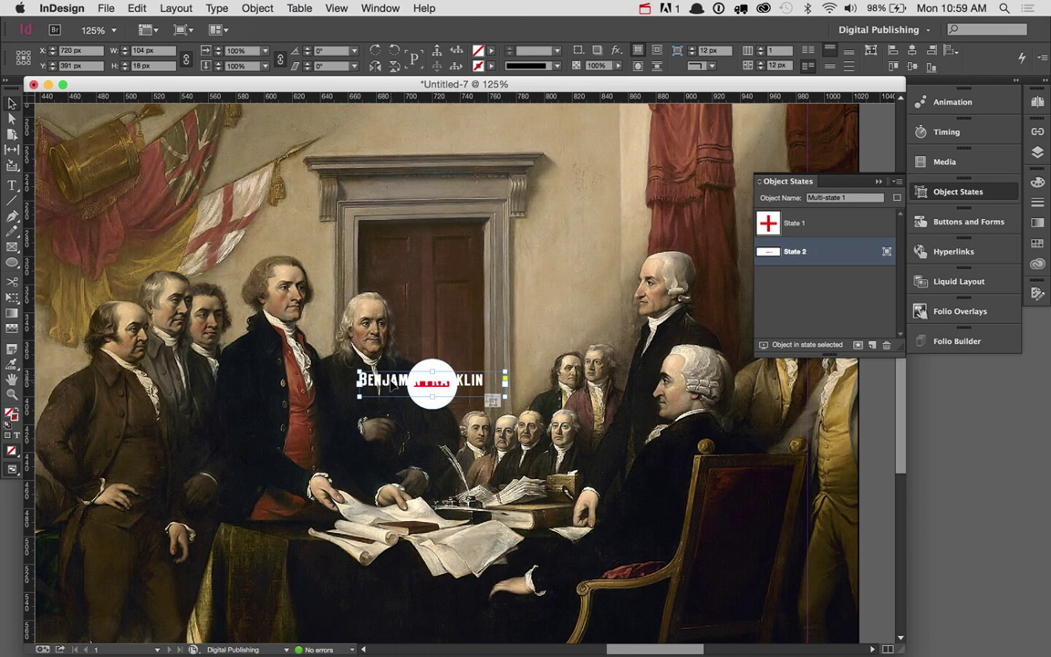
pyautogui.moveTo(394, 372)
pyautogui.mouseDown()
pyautogui.moveTo(427, 329)
pyautogui.moveTo(437, 342)
pyautogui.mouseUp()
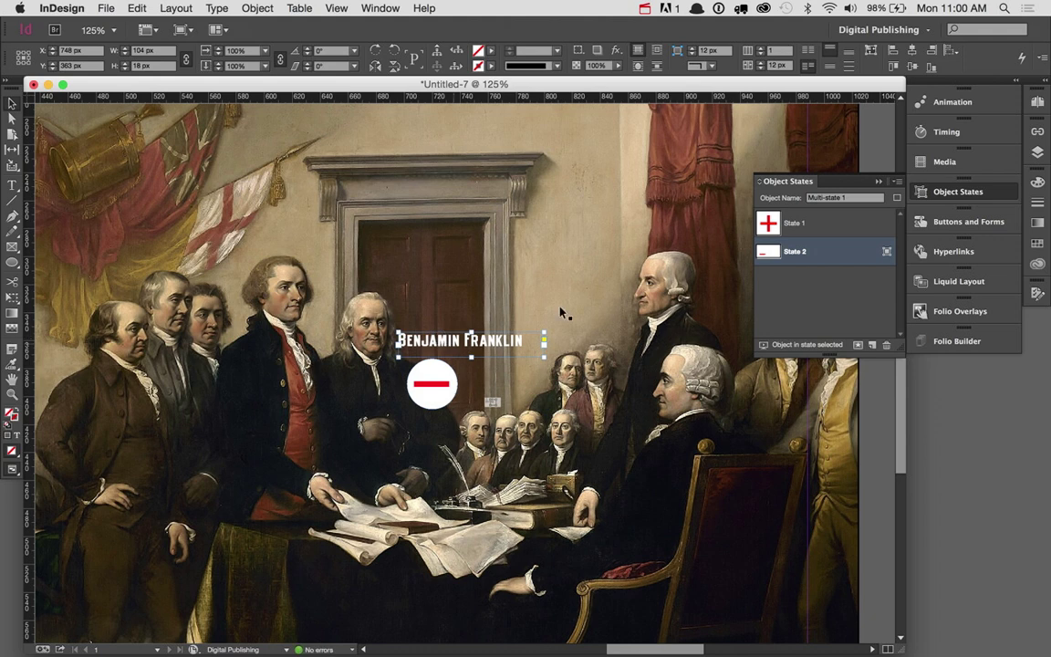
# Switch between State 1 and State 2 to compare their contents, and leave the plus button's State 1 active.
pyautogui.click(803, 223)
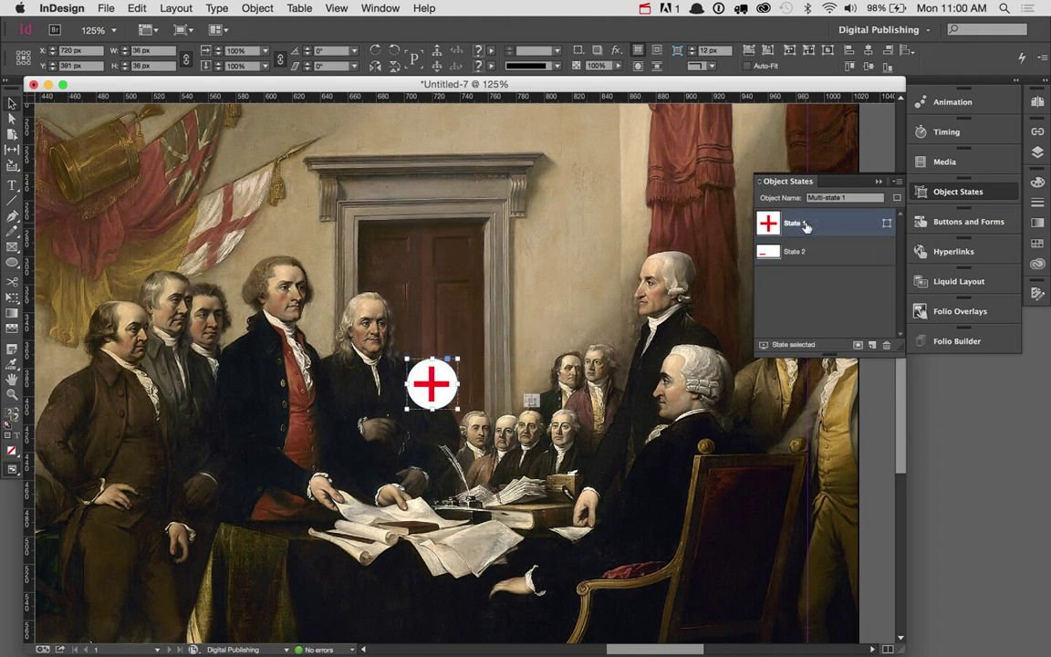
pyautogui.click(811, 250)
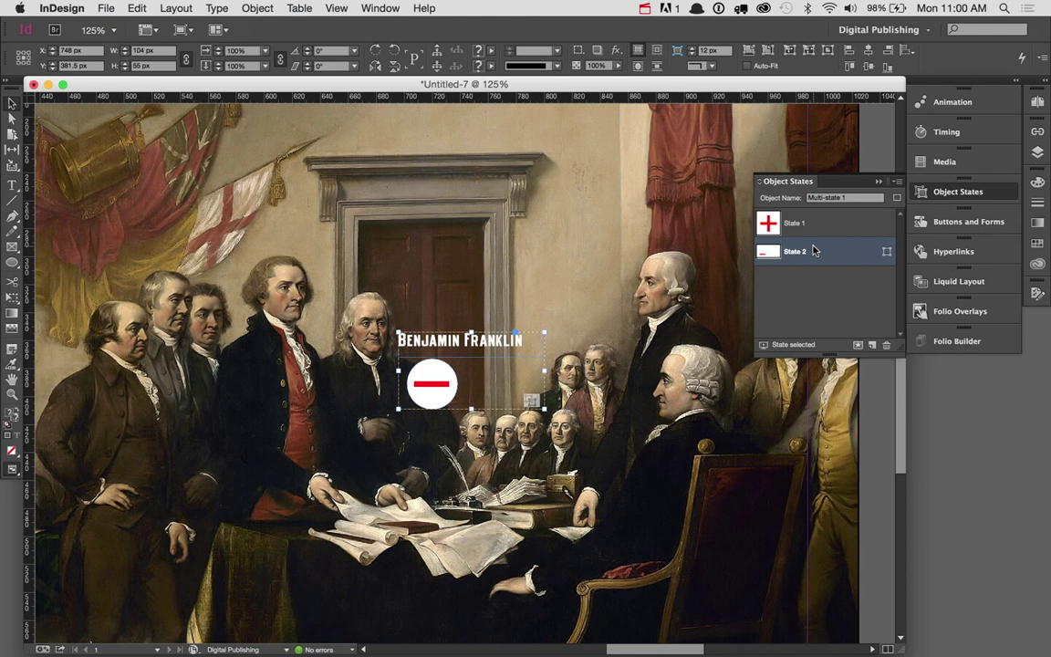
pyautogui.click(834, 238)
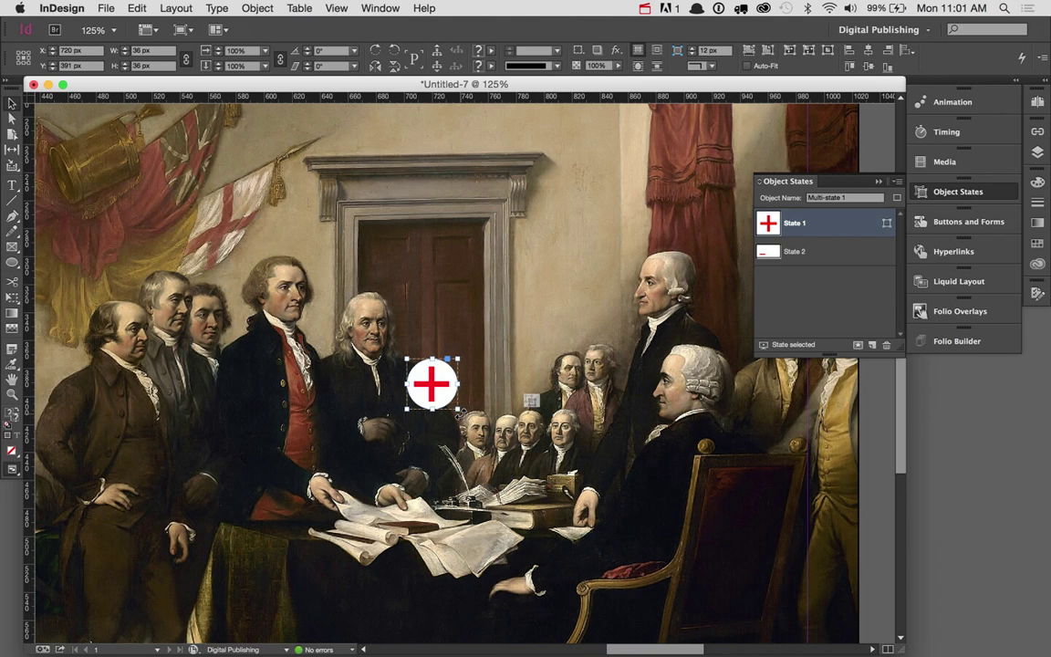
# Name the multi-state object "Benjamin Franklin".
pyautogui.press('super+minus')
pyautogui.press('super+minus')
pyautogui.press('super+minus')
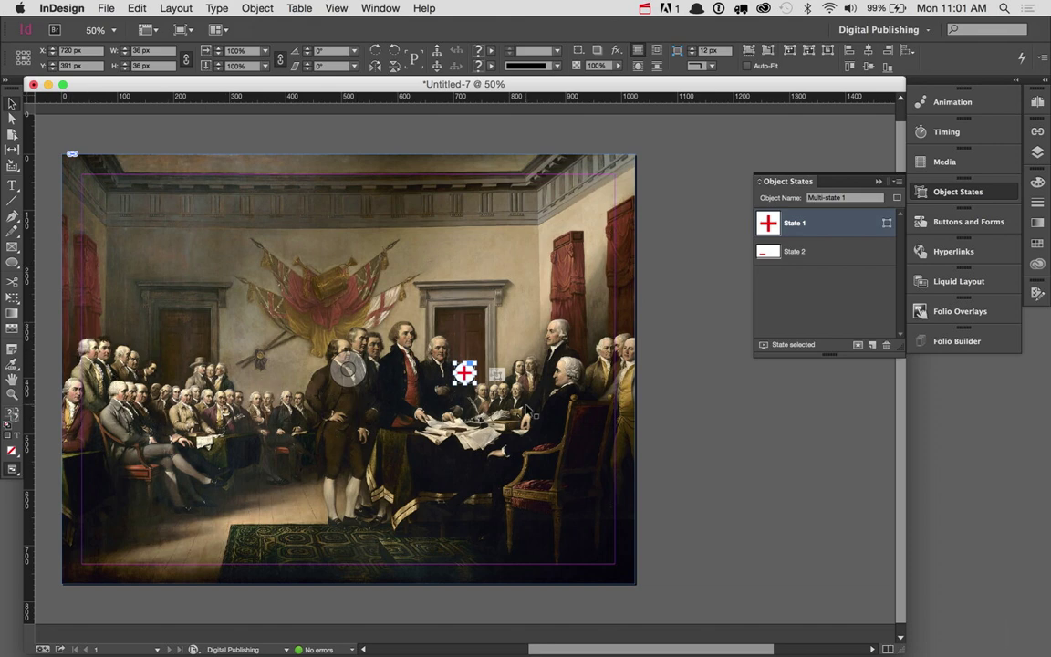
pyautogui.press('super+equal')
pyautogui.press('super+equal')
pyautogui.press('super+equal')
pyautogui.press('super+equal')
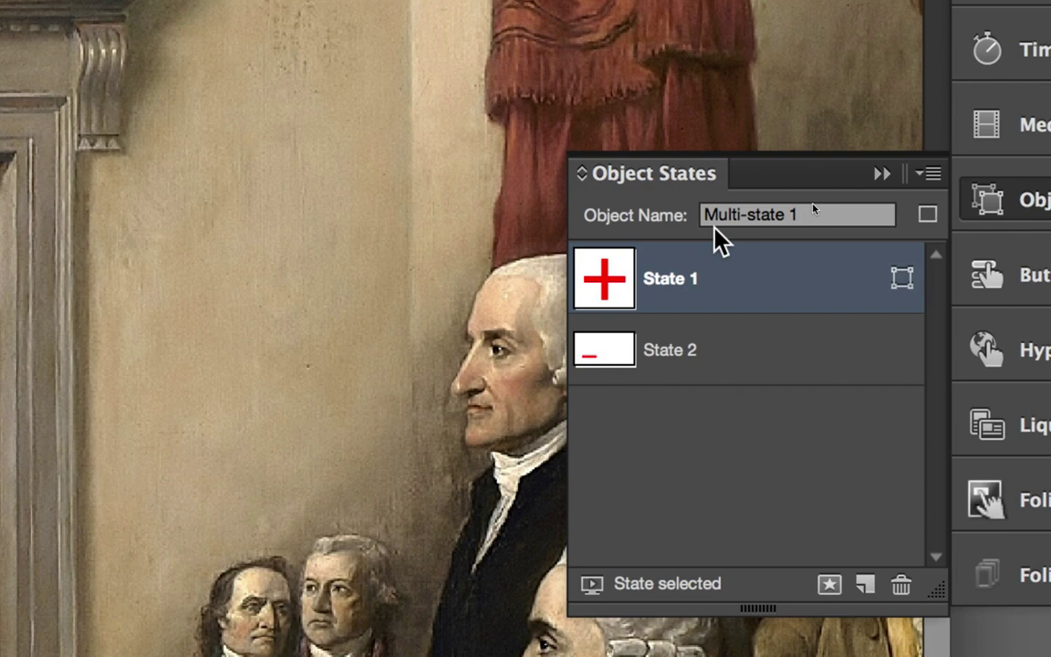
pyautogui.click(809, 219)
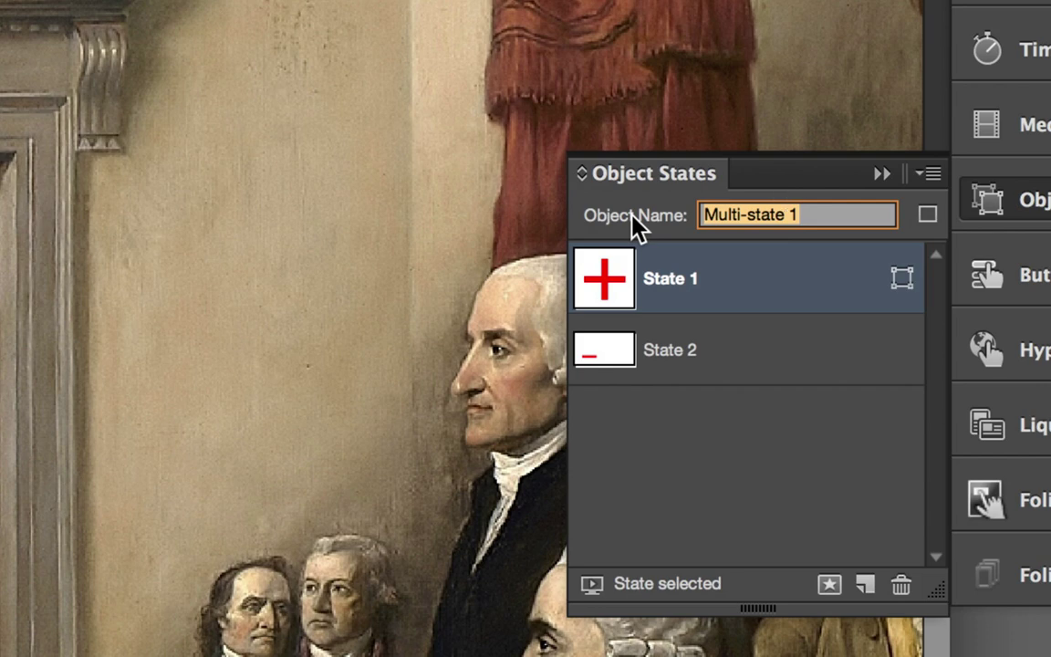
pyautogui.write('Benjamin Franklin')
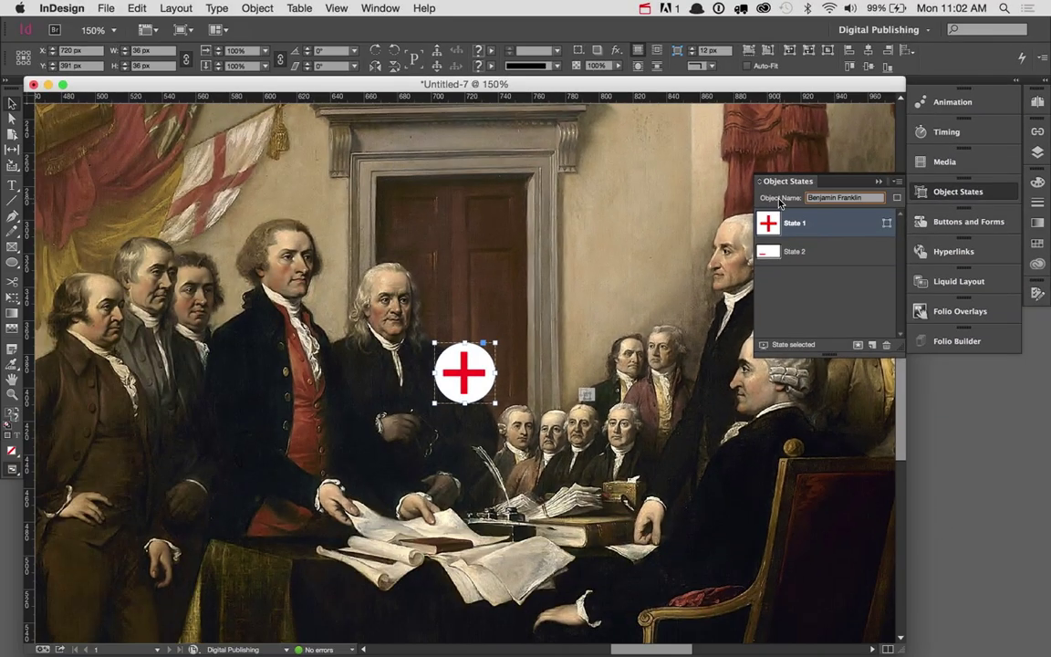
pyautogui.press('Return')
# Draw an empty rectangular frame about 35 × 35 px over the plus button and nudge it to X 720.5 px, Y 390.5 px.
pyautogui.click(14, 245)
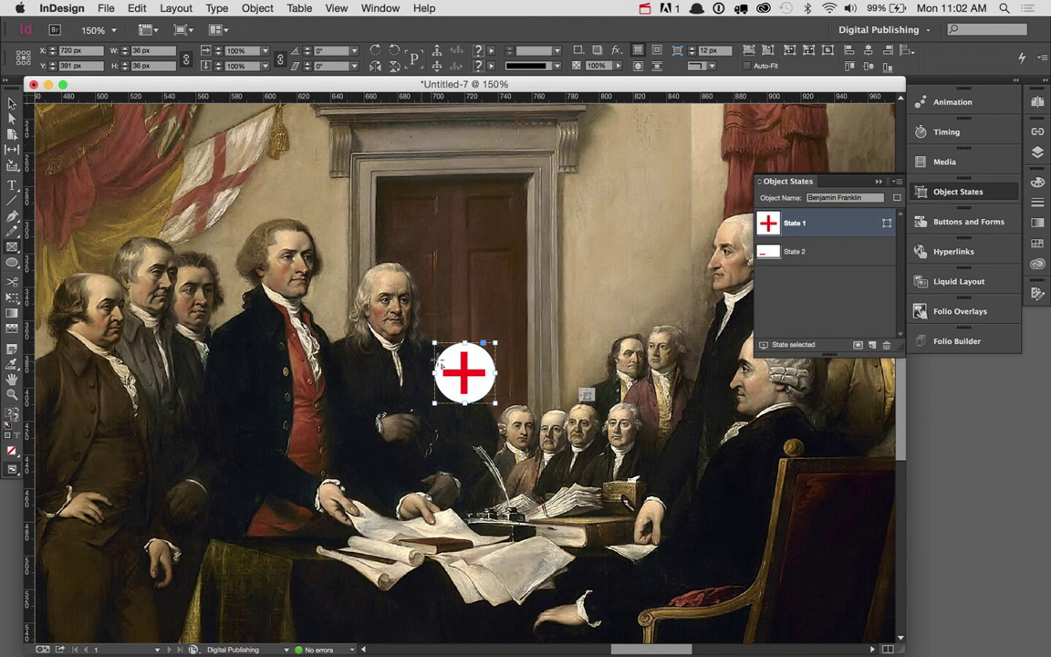
pyautogui.moveTo(435, 344); pyautogui.dragTo(497, 404)
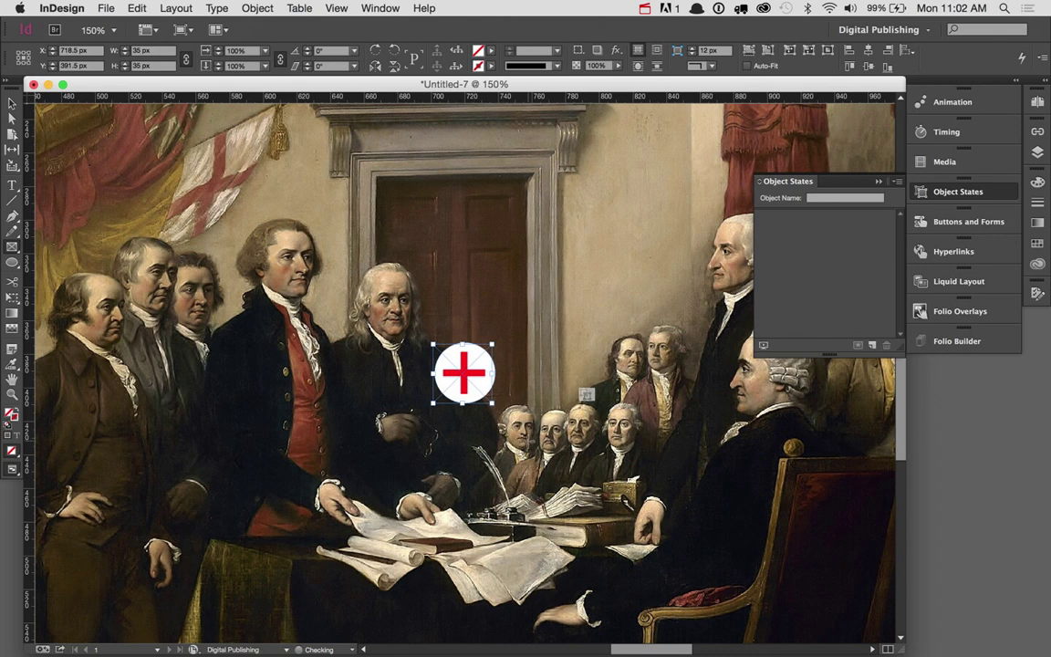
pyautogui.press('Up')
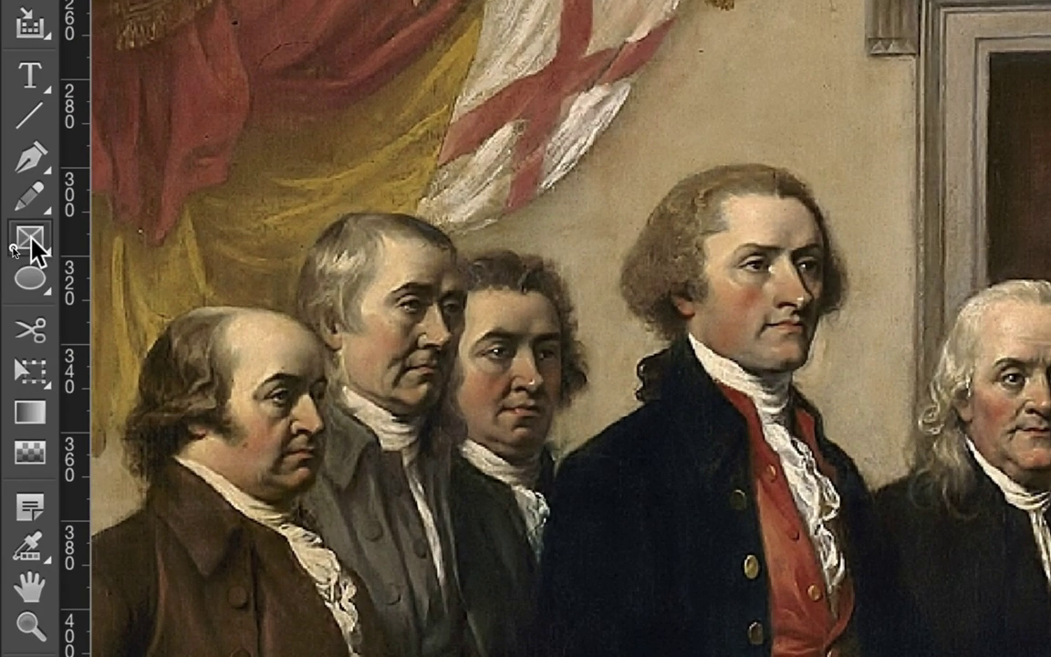
pyautogui.moveTo(14, 244); pyautogui.dragTo(83, 283)
pyautogui.moveTo(157, 296); pyautogui.dragTo(188, 319)
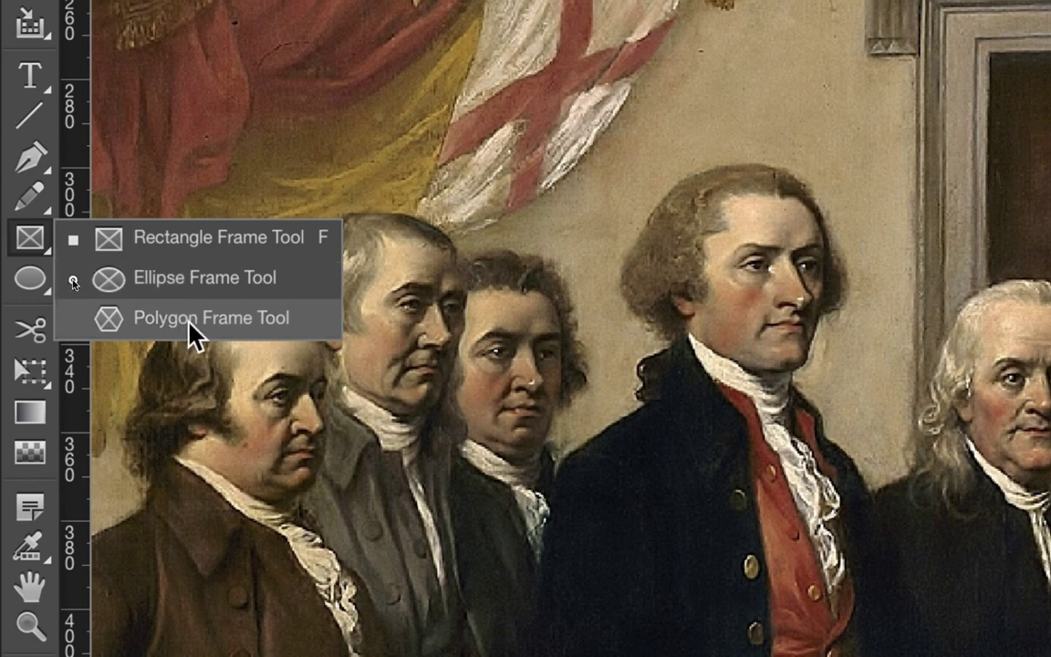
pyautogui.moveTo(188, 319); pyautogui.dragTo(33, 246)
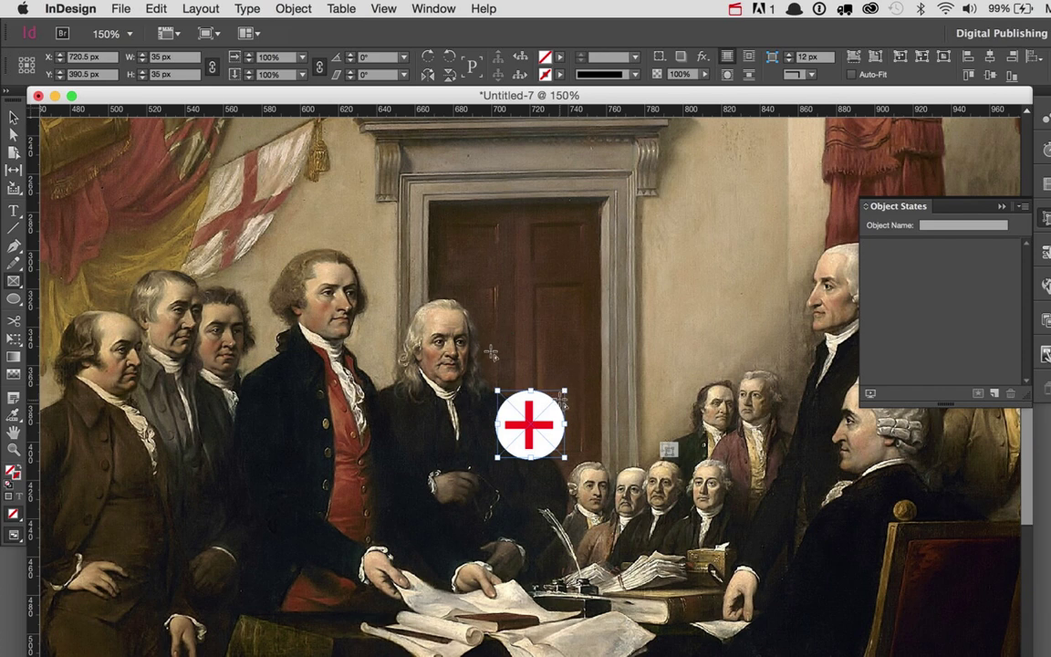
# Shrink the empty frame to about 27 × 27 px and nudge it to X 719.5 px, Y 390.5 px inside the white circle.
pyautogui.press('v')
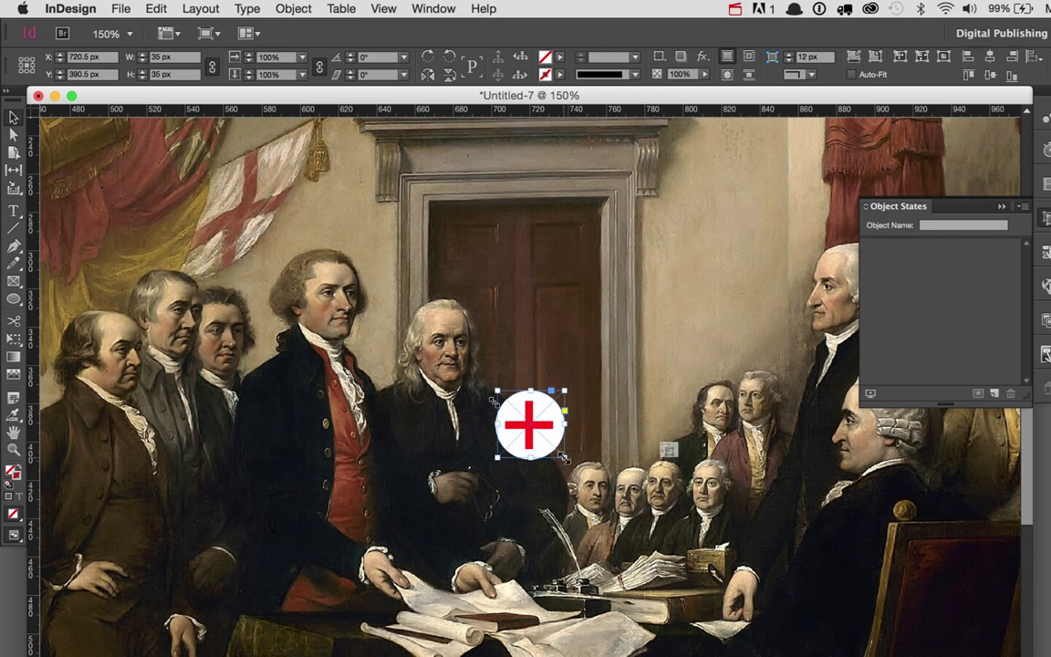
pyautogui.moveTo(493, 401); pyautogui.dragTo(469, 353)
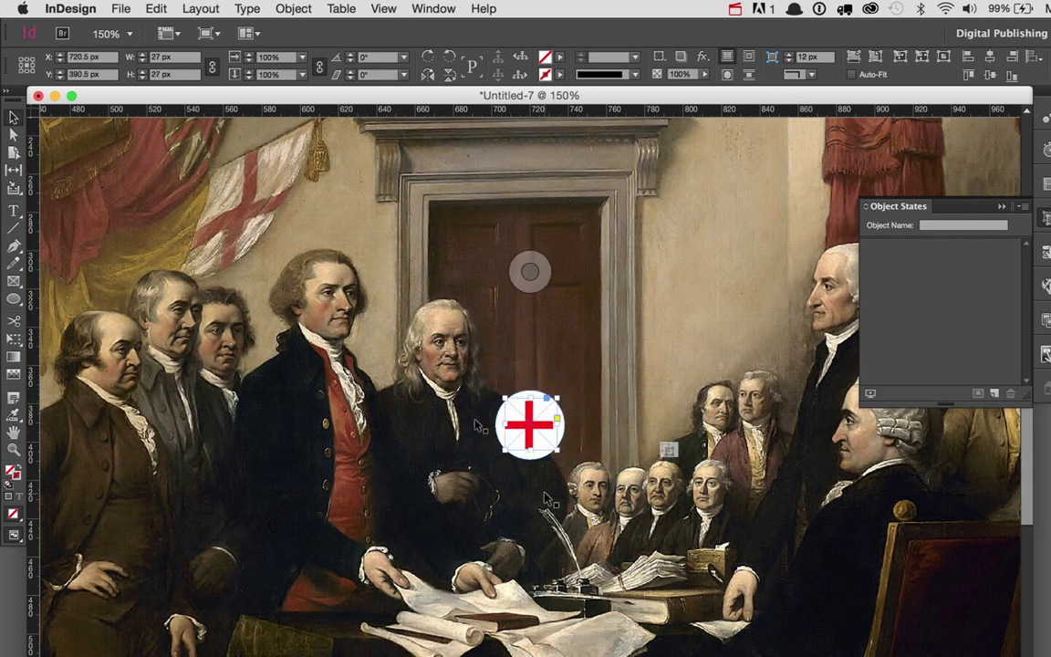
pyautogui.press('Left')
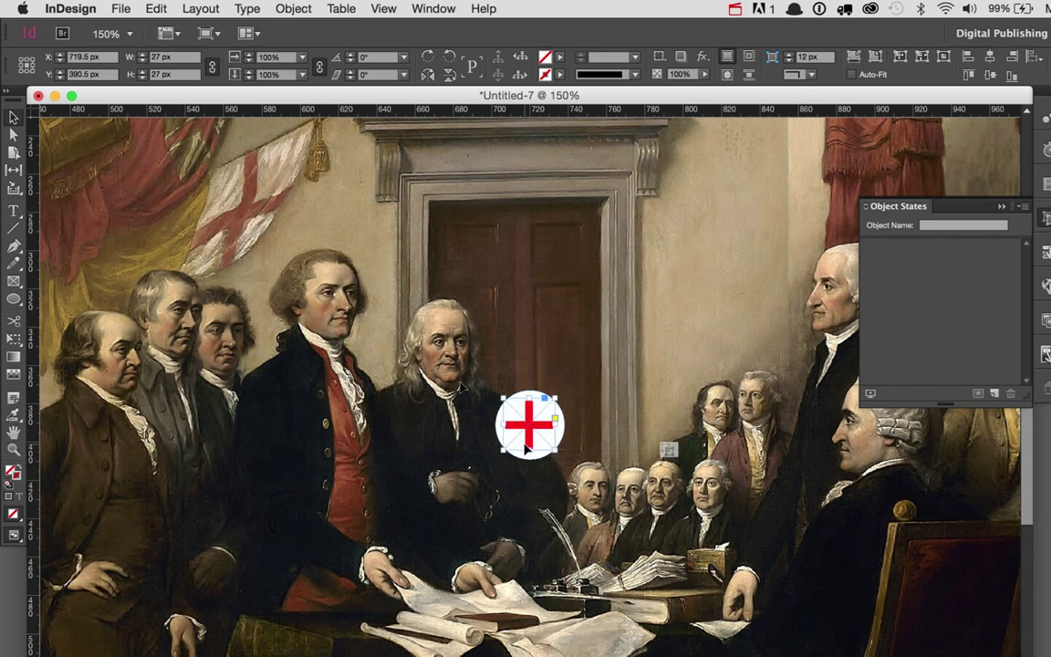
pyautogui.click(530, 271)
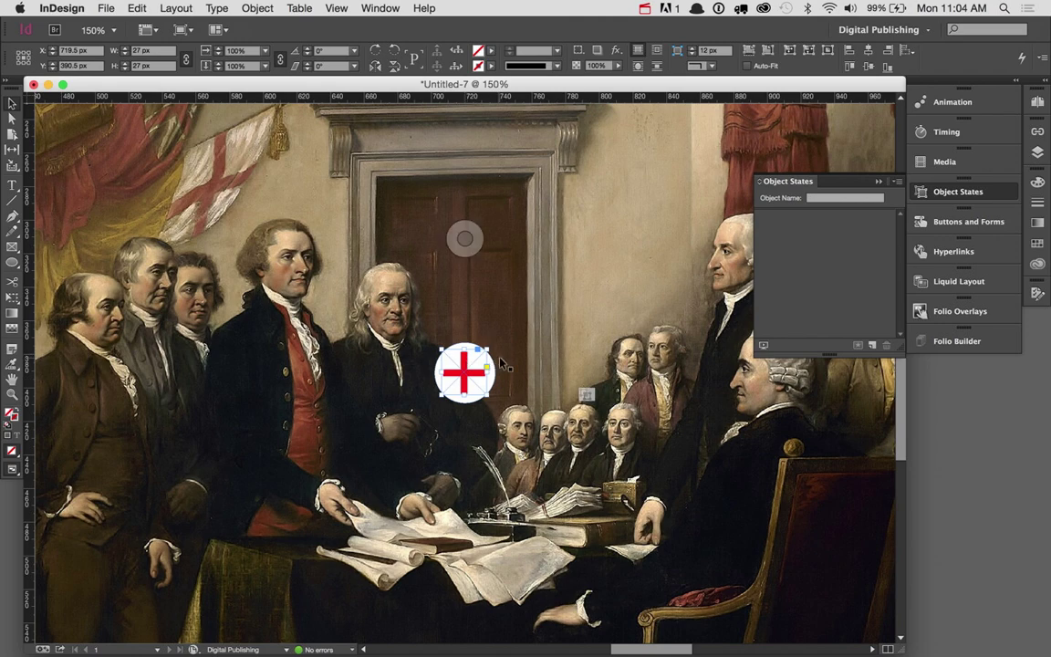
# Convert the empty frame over the plus sign into an interactive element of type Button.
pyautogui.click(945, 226)
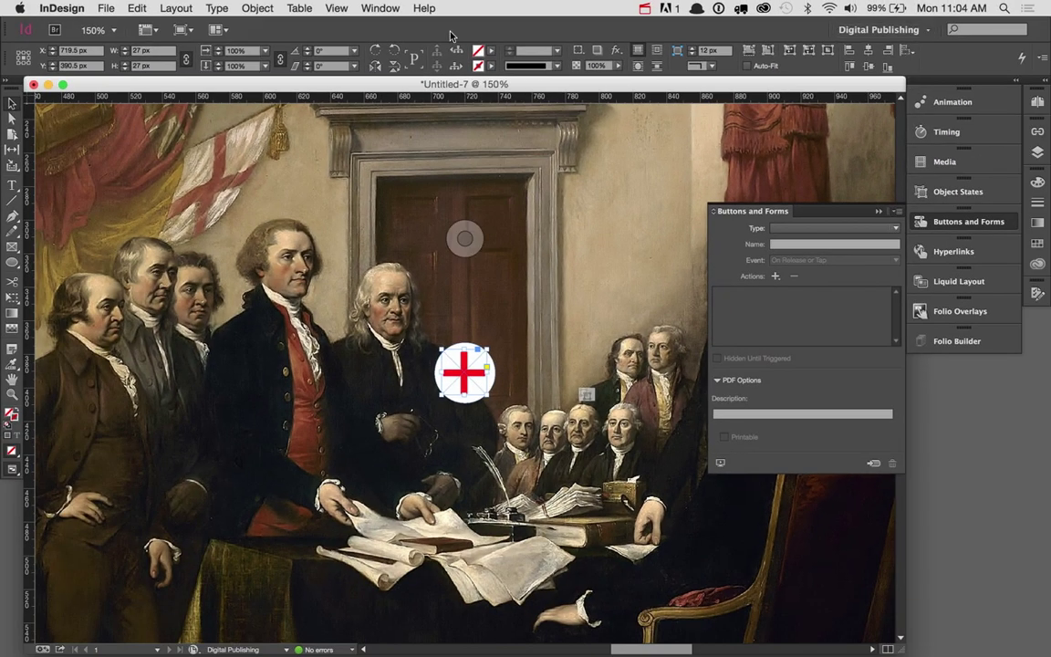
pyautogui.click(382, 7)
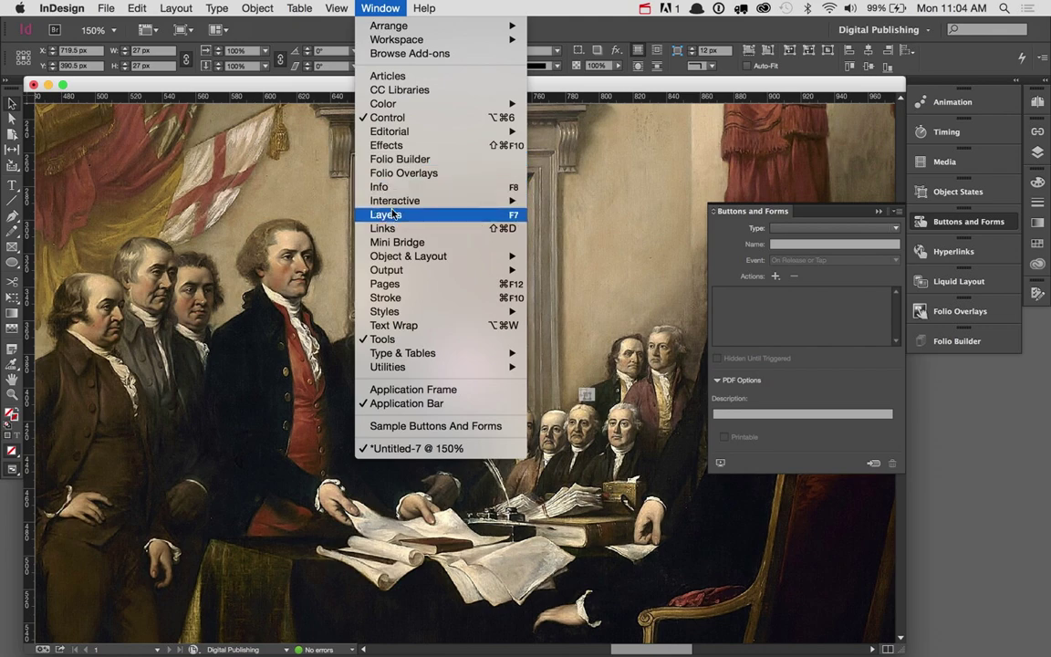
pyautogui.moveTo(401, 205)
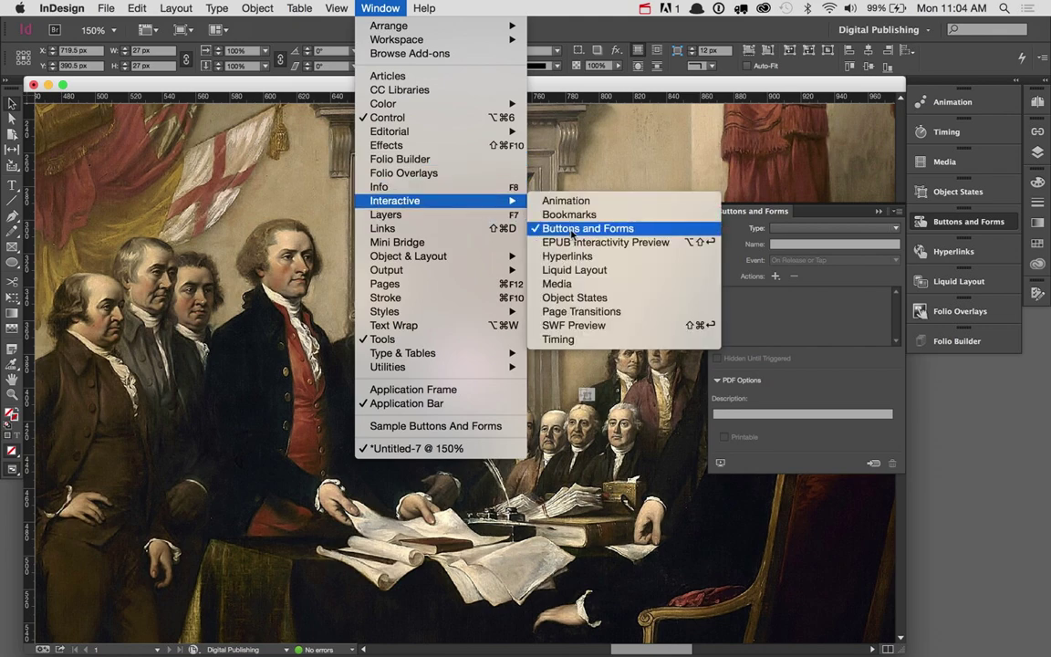
pyautogui.click(744, 324)
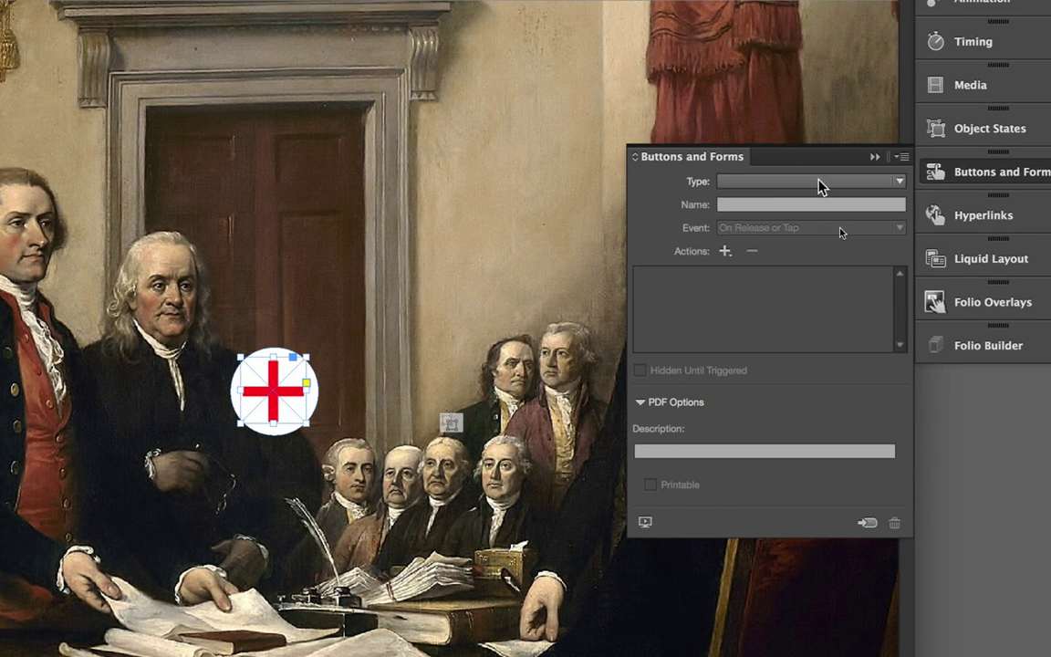
pyautogui.click(818, 184)
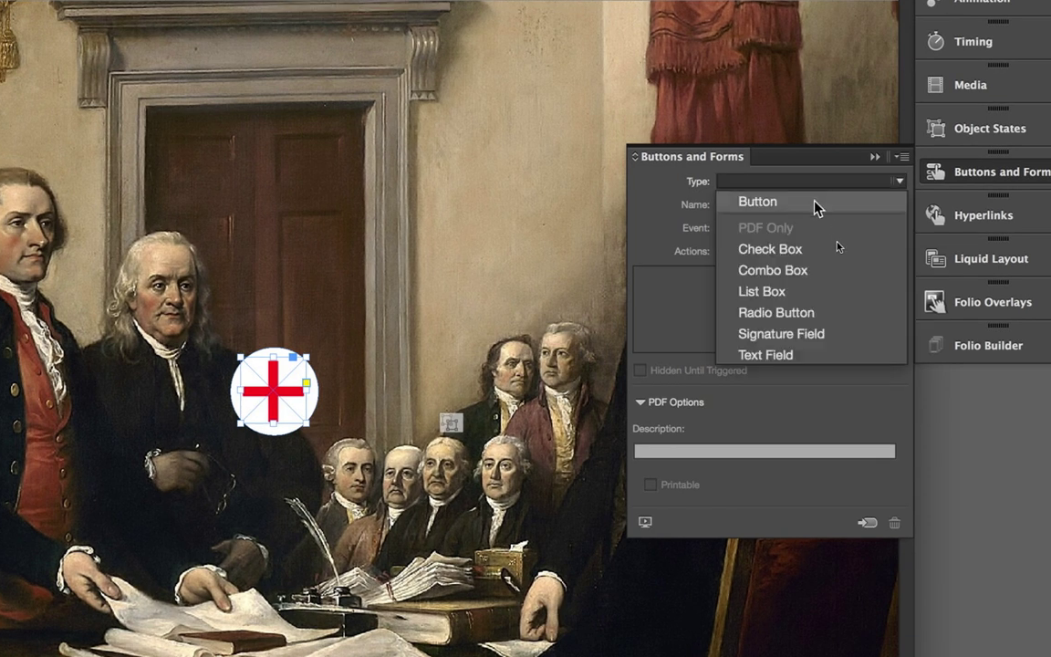
pyautogui.click(816, 208)
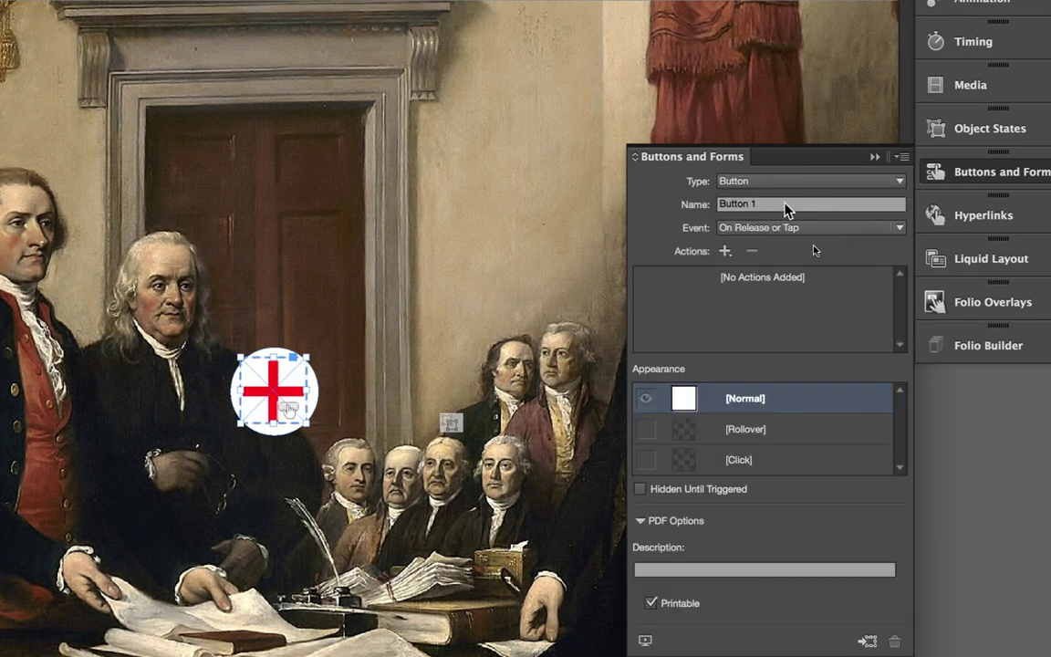
# Name the button "Franklin BTN" and add a Go To Next State action for the Benjamin Franklin object on release or tap.
pyautogui.moveTo(757, 208); pyautogui.dragTo(661, 174)
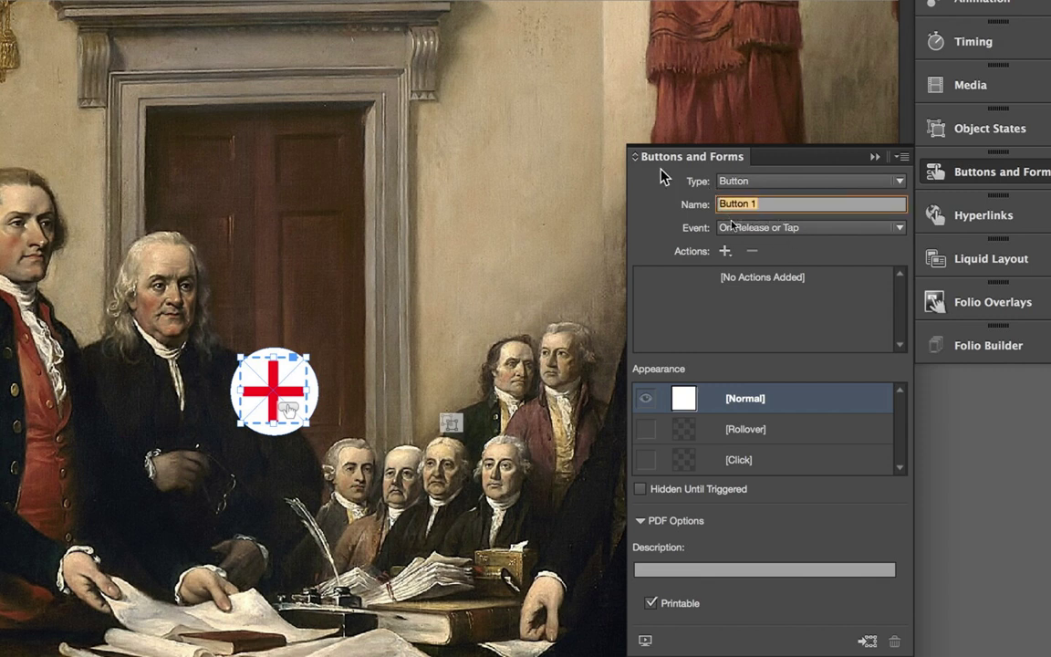
pyautogui.write('Benjma')
pyautogui.press('BackSpace')
pyautogui.press('BackSpace')
pyautogui.press('BackSpace')
pyautogui.press('BackSpace')
pyautogui.press('BackSpace')
pyautogui.press('BackSpace')
pyautogui.write('Franklin BTN')
pyautogui.click(662, 172)
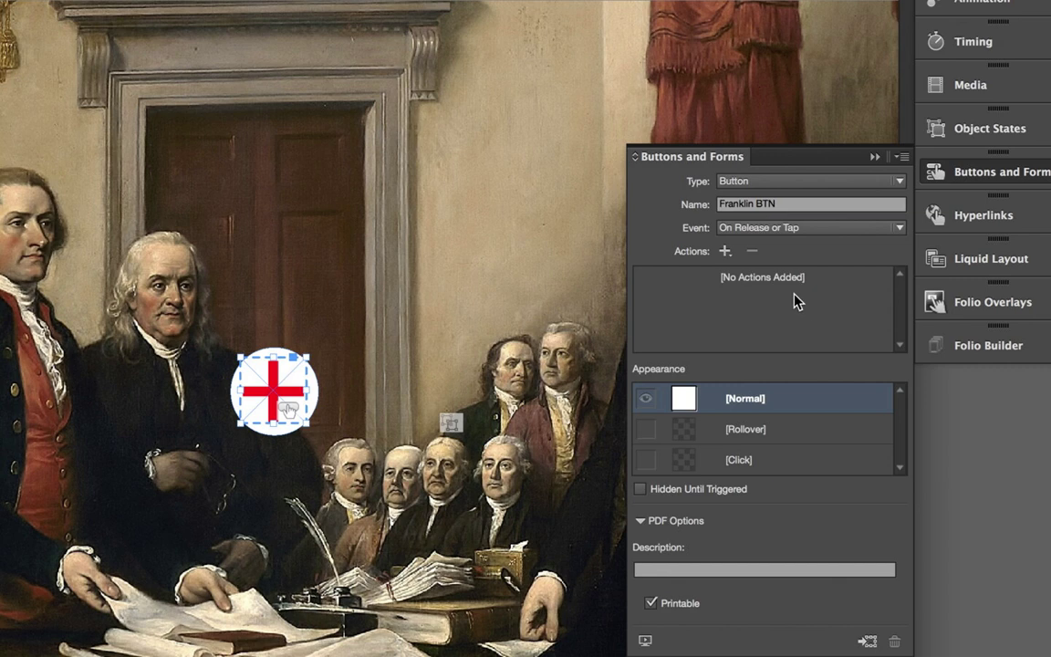
pyautogui.click(724, 252)
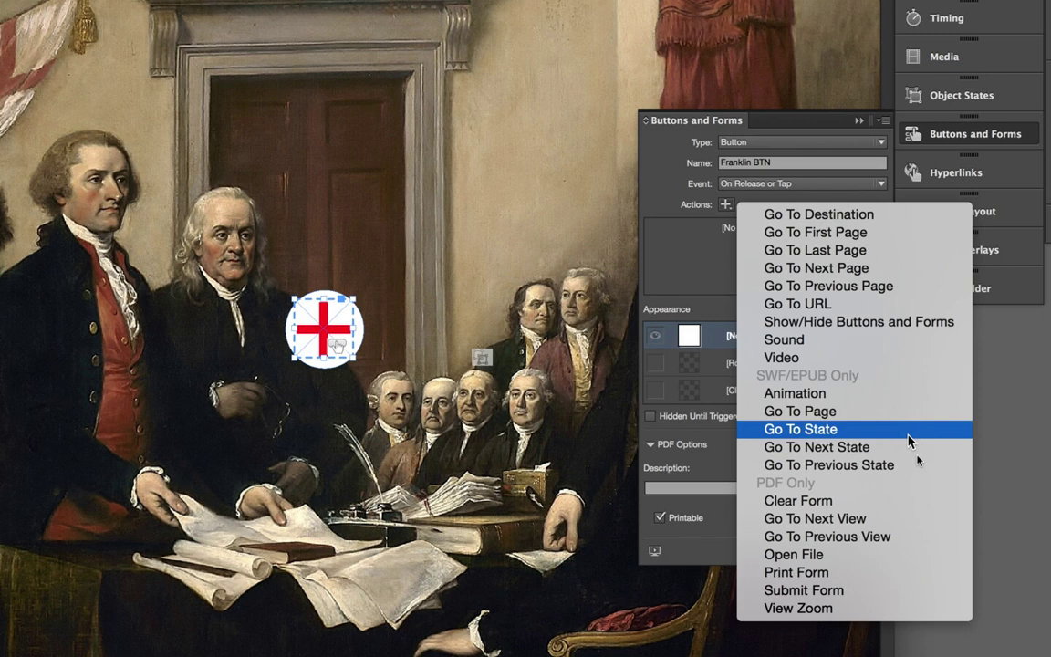
pyautogui.click(904, 447)
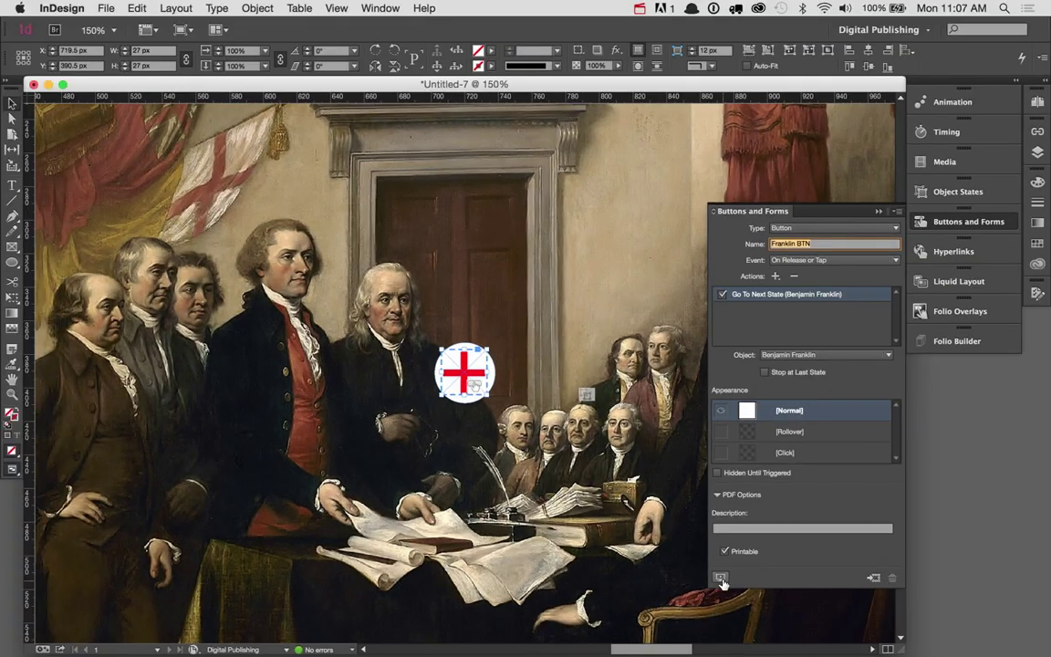
# Preview the page's EPUB interactivity, test the plus/minus button by toggling it repeatedly, and close the preview.
pyautogui.click(720, 578)
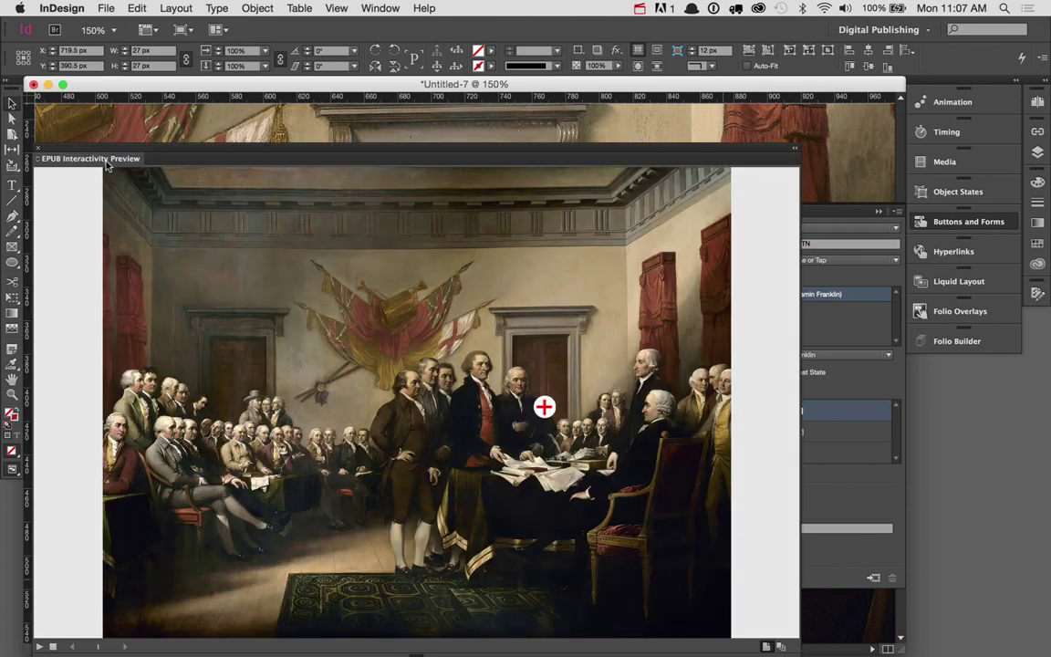
pyautogui.moveTo(103, 165); pyautogui.dragTo(166, 129)
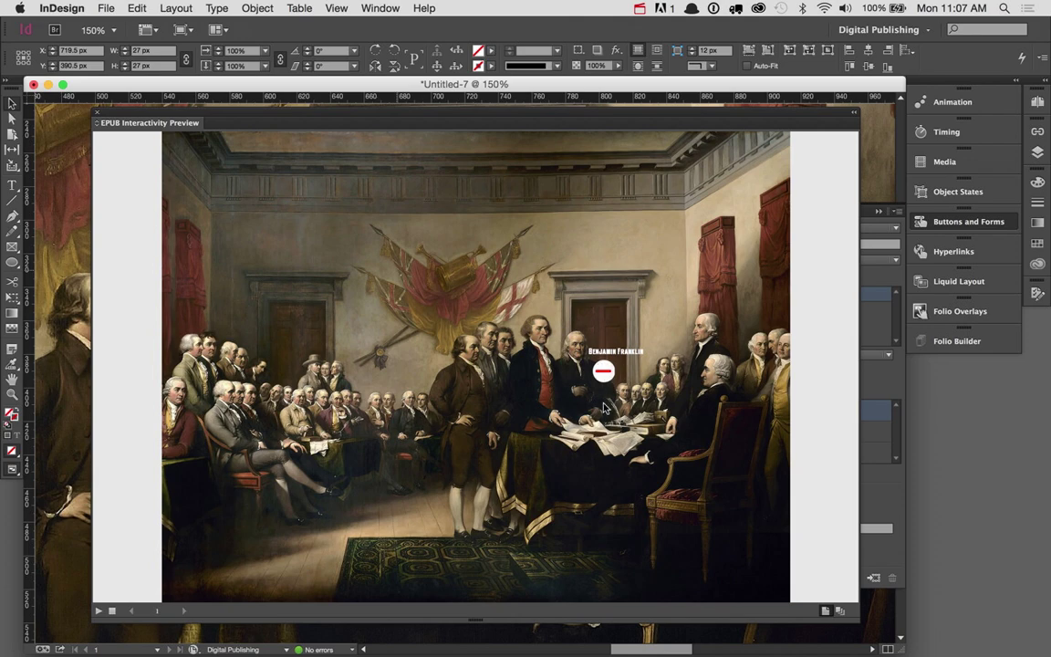
pyautogui.click(604, 372)
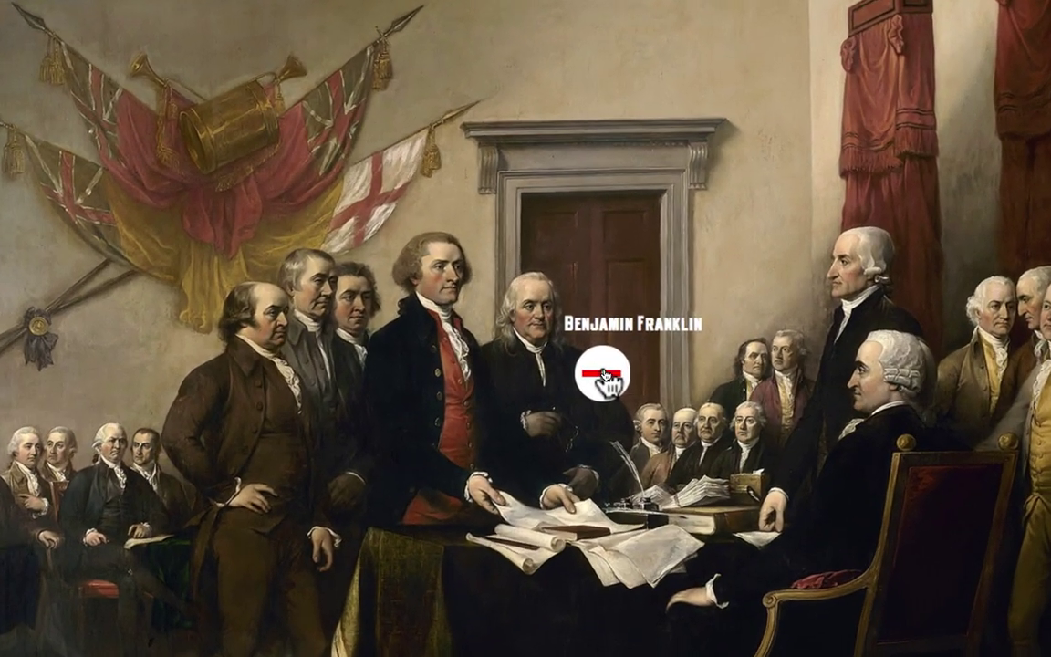
pyautogui.click(604, 372)
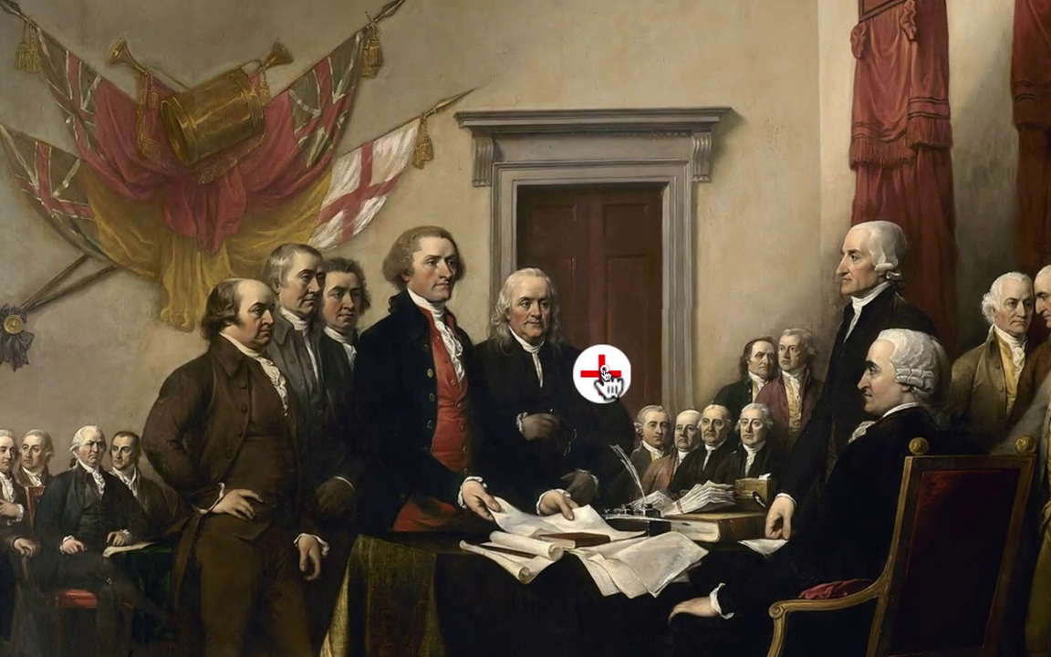
pyautogui.click(607, 382)
pyautogui.click(606, 380)
pyautogui.click(606, 381)
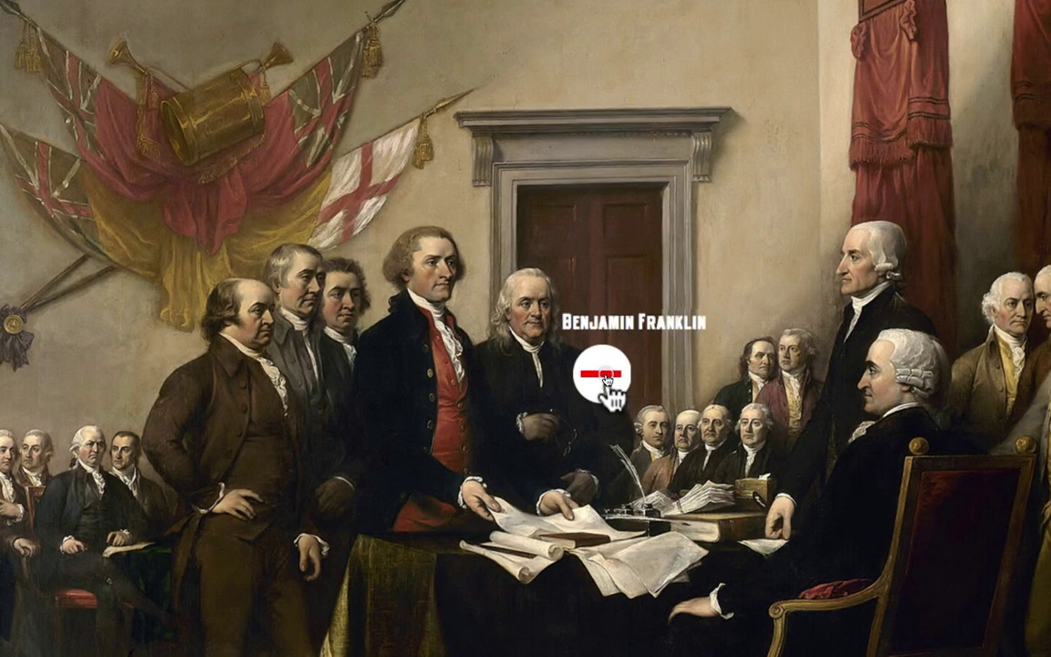
pyautogui.click(605, 380)
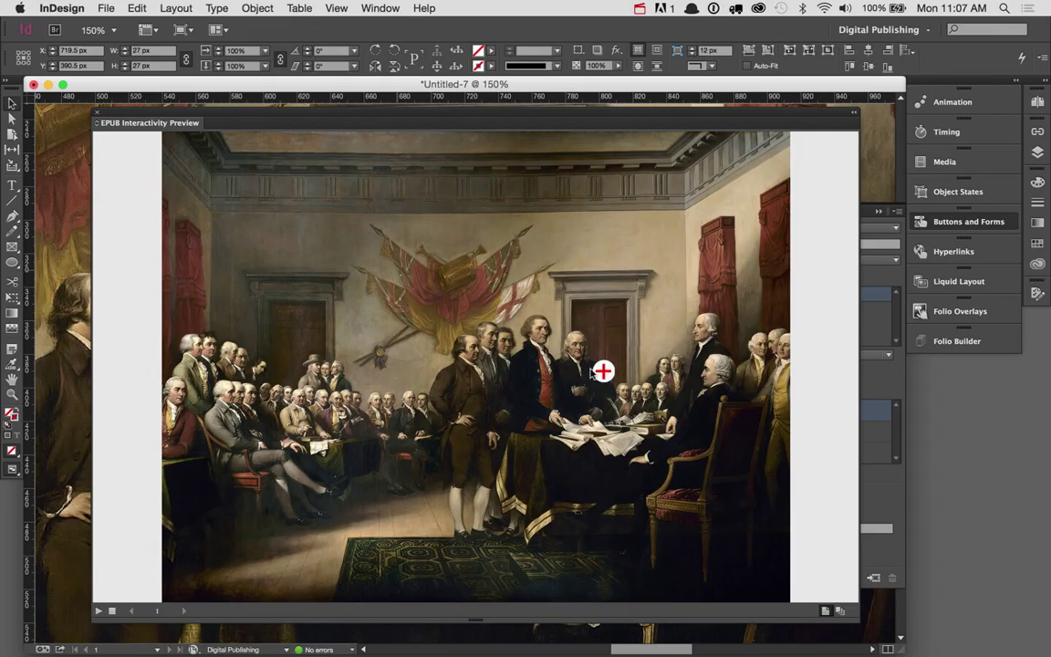
pyautogui.click(606, 376)
pyautogui.click(606, 376)
pyautogui.click(606, 376)
pyautogui.click(605, 376)
pyautogui.click(606, 376)
pyautogui.click(606, 376)
pyautogui.click(99, 114)
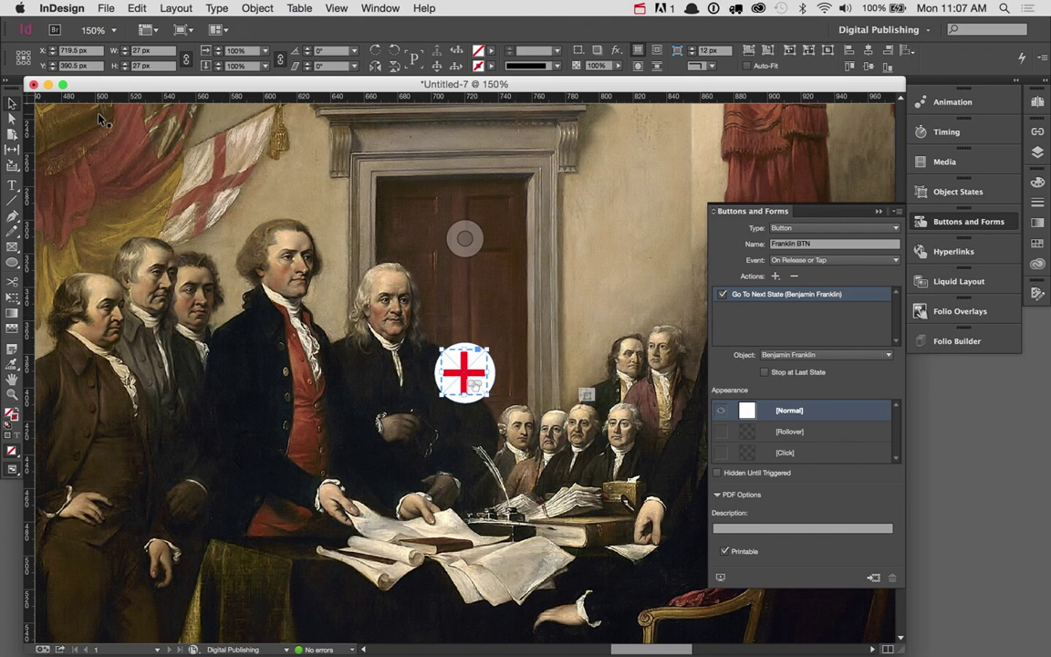
# Show the Folio Overlays slideshow settings for the Benjamin Franklin multi-state object and preview the layout on the desktop.
pyautogui.click(568, 395)
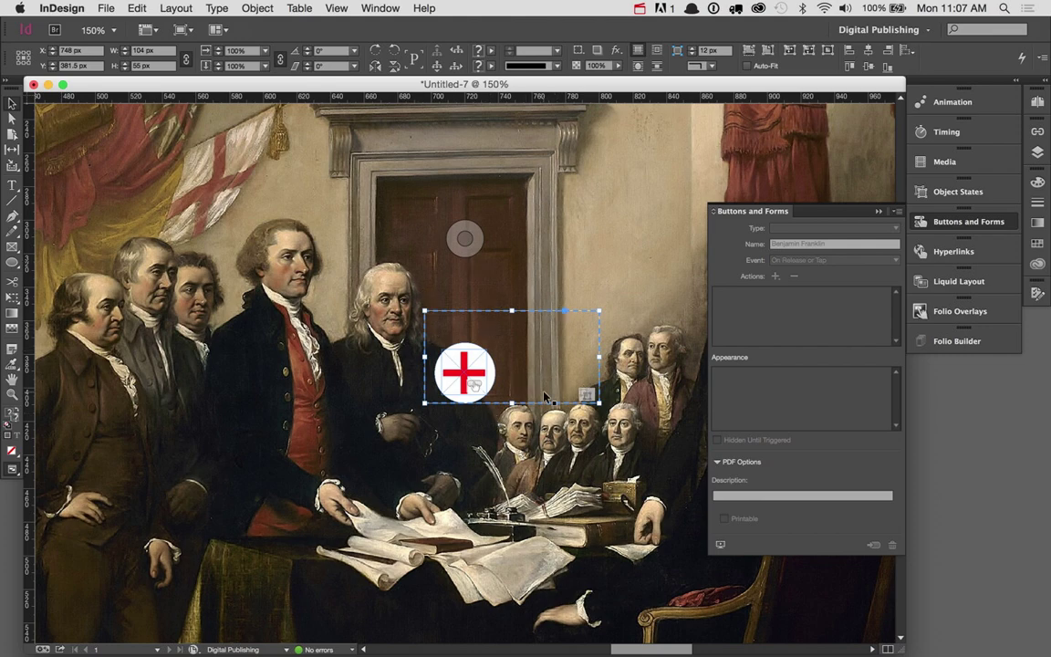
pyautogui.click(965, 310)
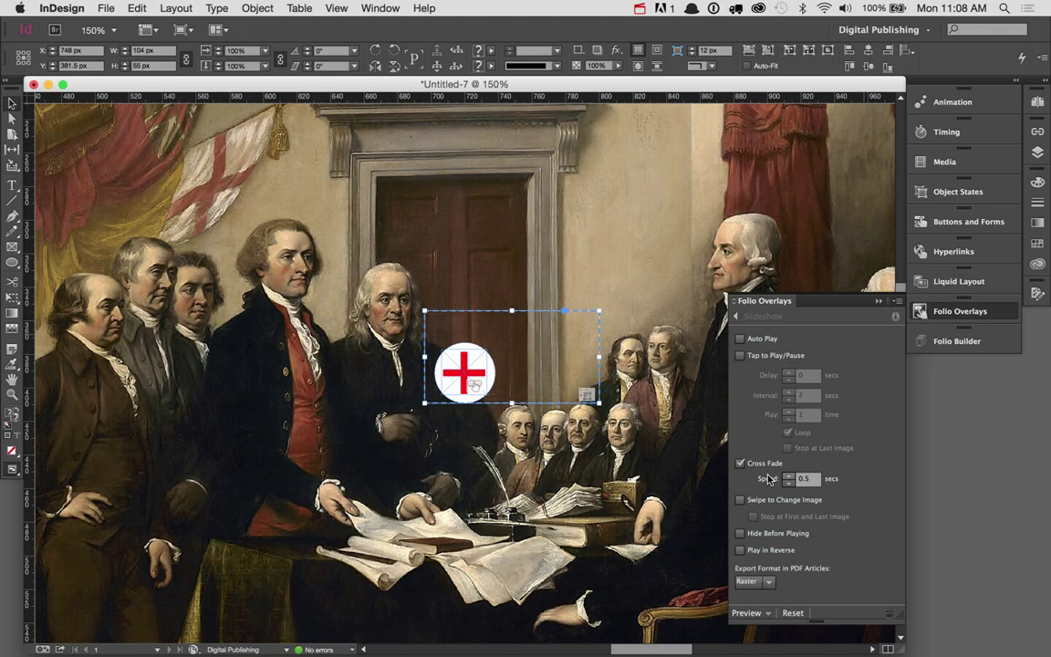
pyautogui.click(750, 614)
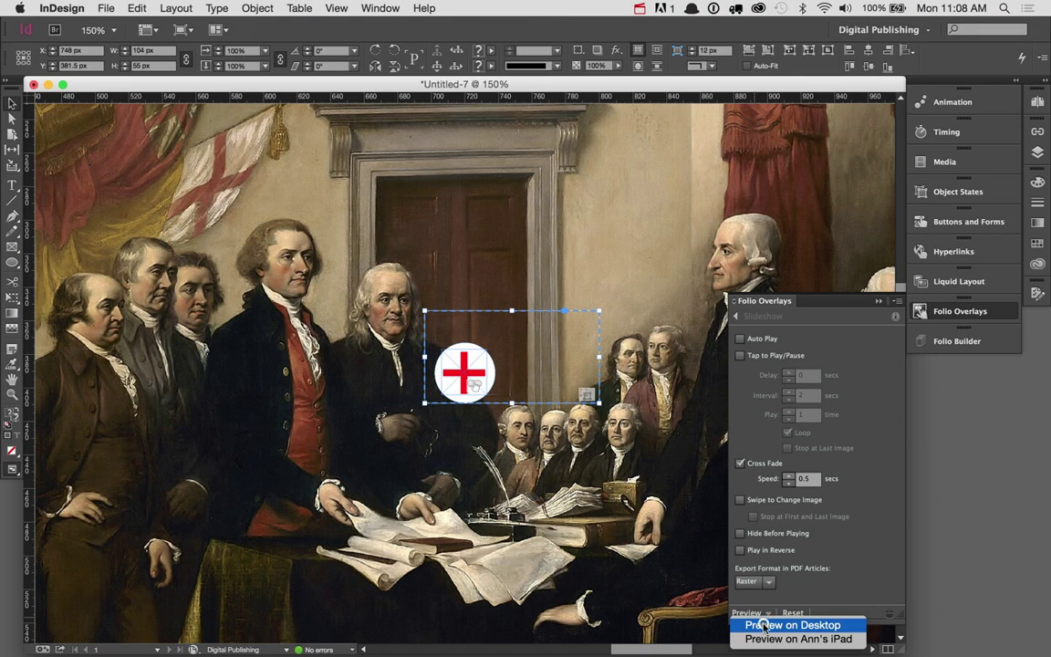
pyautogui.click(767, 626)
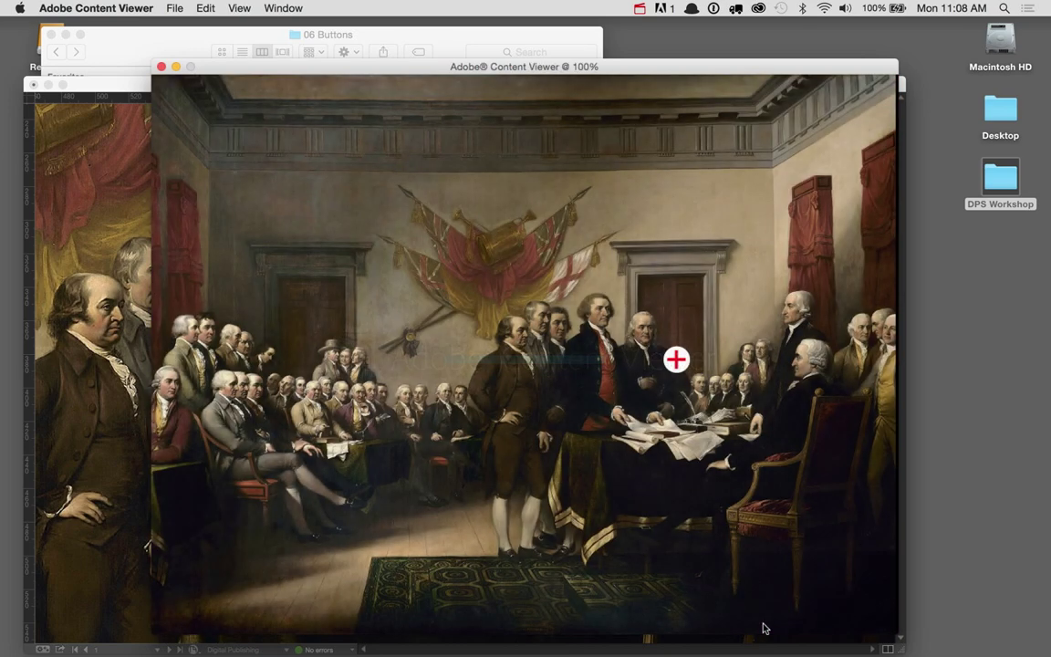
# Test the plus/minus button's cross fade in Adobe Content Viewer by toggling it repeatedly, and close the preview.
pyautogui.click(676, 360)
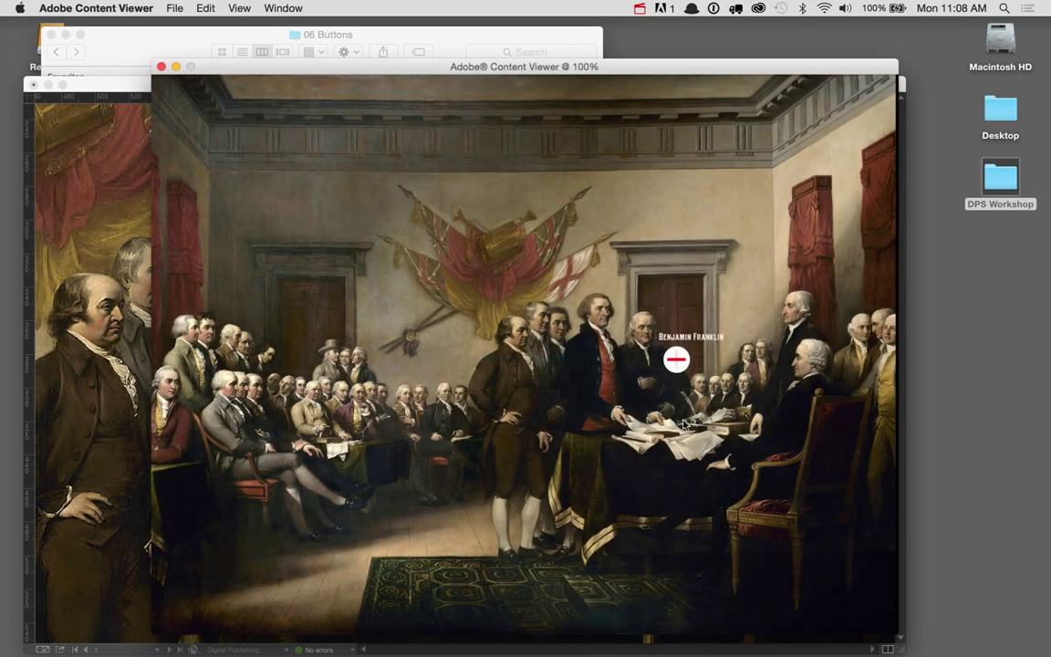
pyautogui.click(676, 361)
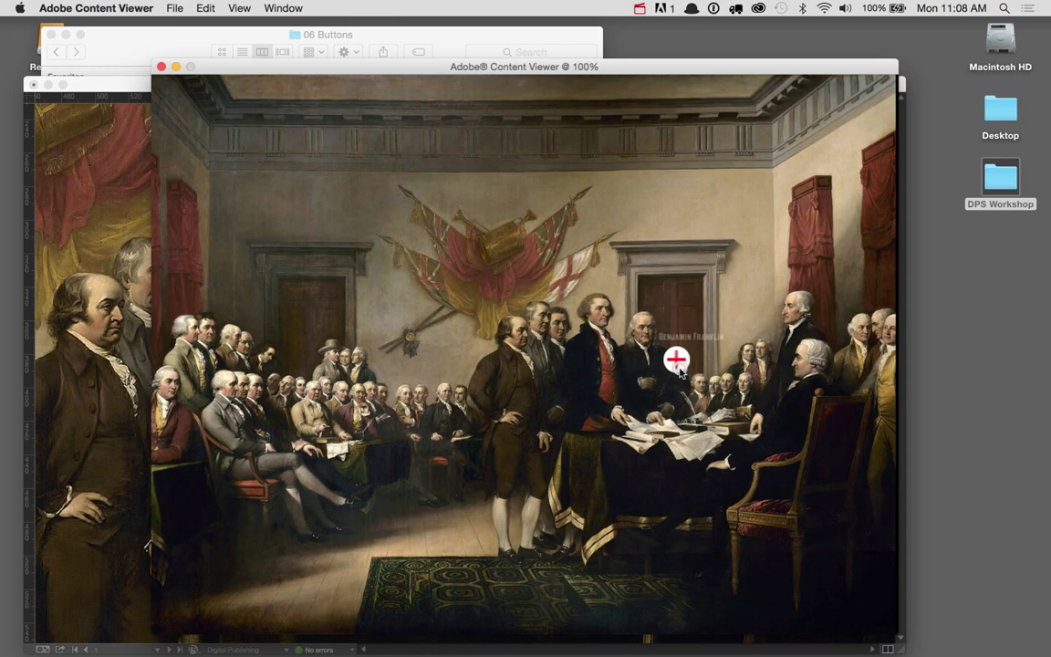
pyautogui.click(676, 360)
pyautogui.click(679, 368)
pyautogui.click(679, 368)
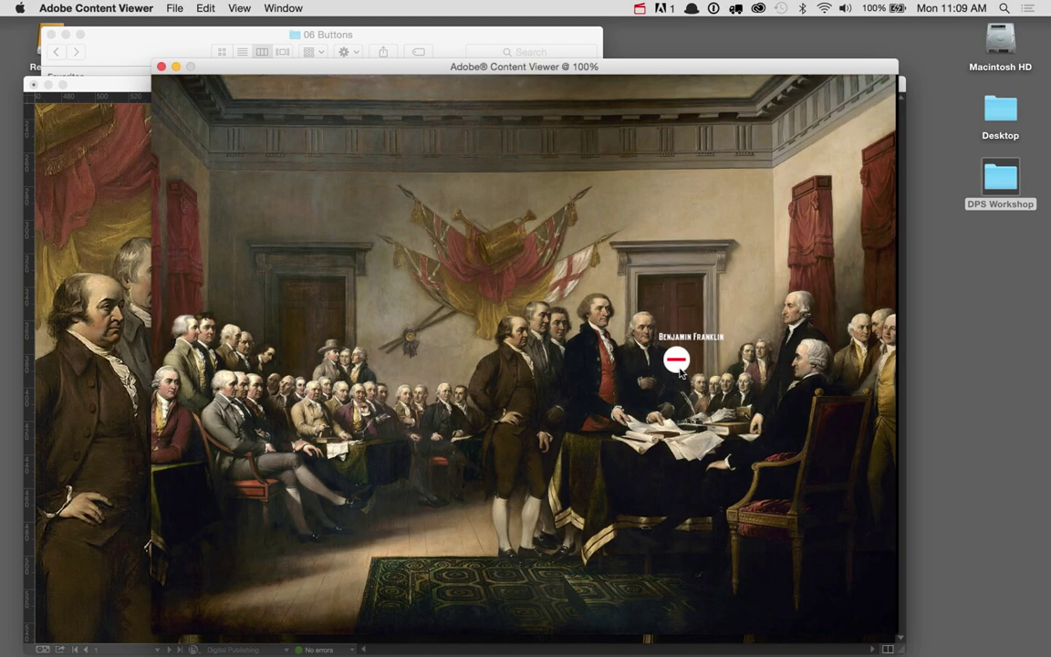
pyautogui.click(679, 369)
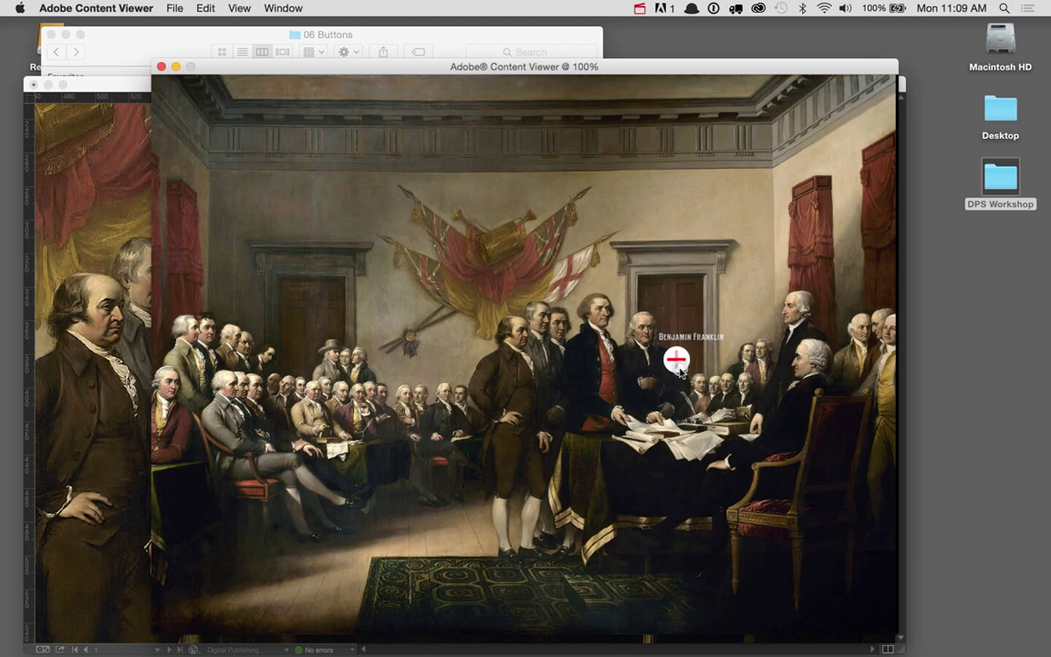
pyautogui.click(161, 68)
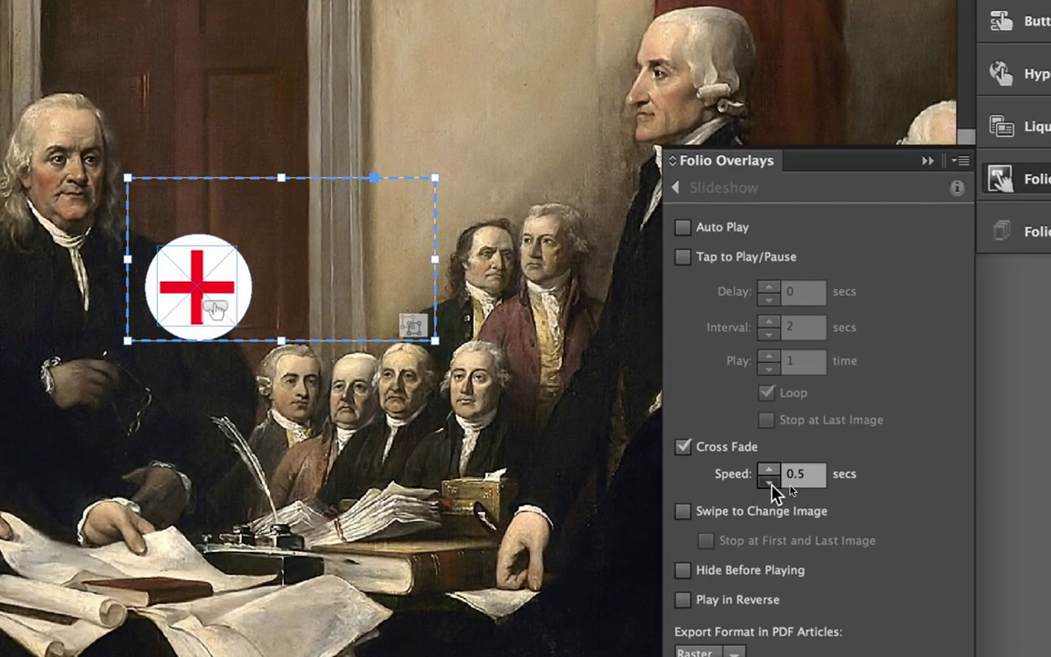
# Set the Cross Fade speed of the Benjamin Franklin multi-state object to 0.125 secs.
pyautogui.click(770, 483)
pyautogui.click(771, 482)
pyautogui.click(771, 483)
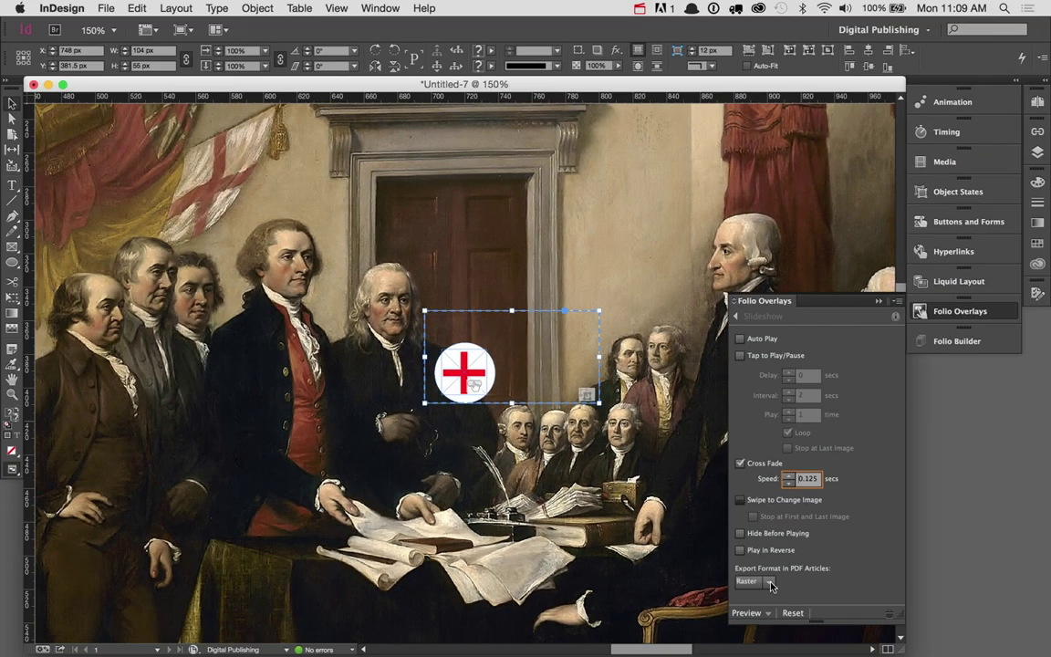
# Preview the layout on the desktop again, toggle the plus/minus button several times to check the faster fade, and close the preview.
pyautogui.click(753, 614)
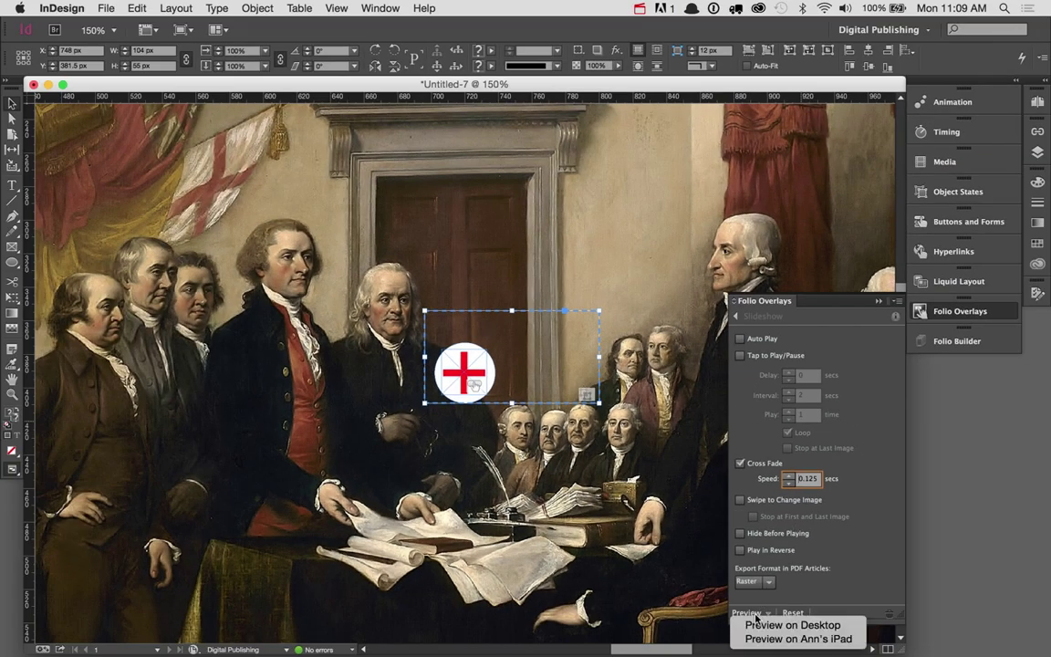
pyautogui.click(759, 625)
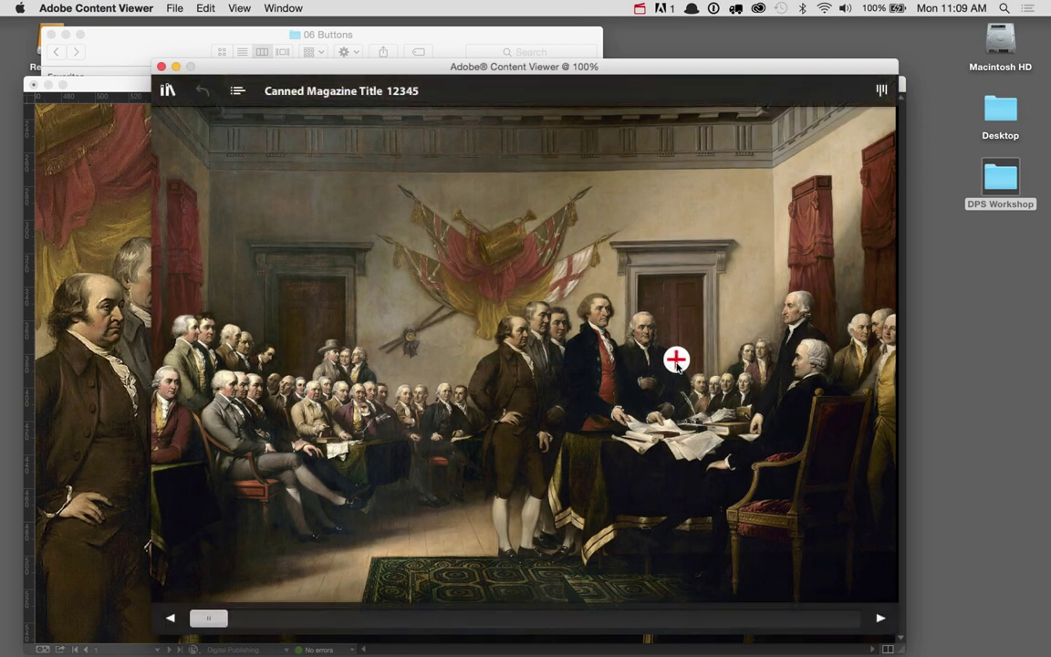
pyautogui.click(676, 360)
pyautogui.click(676, 360)
pyautogui.click(677, 361)
pyautogui.click(677, 361)
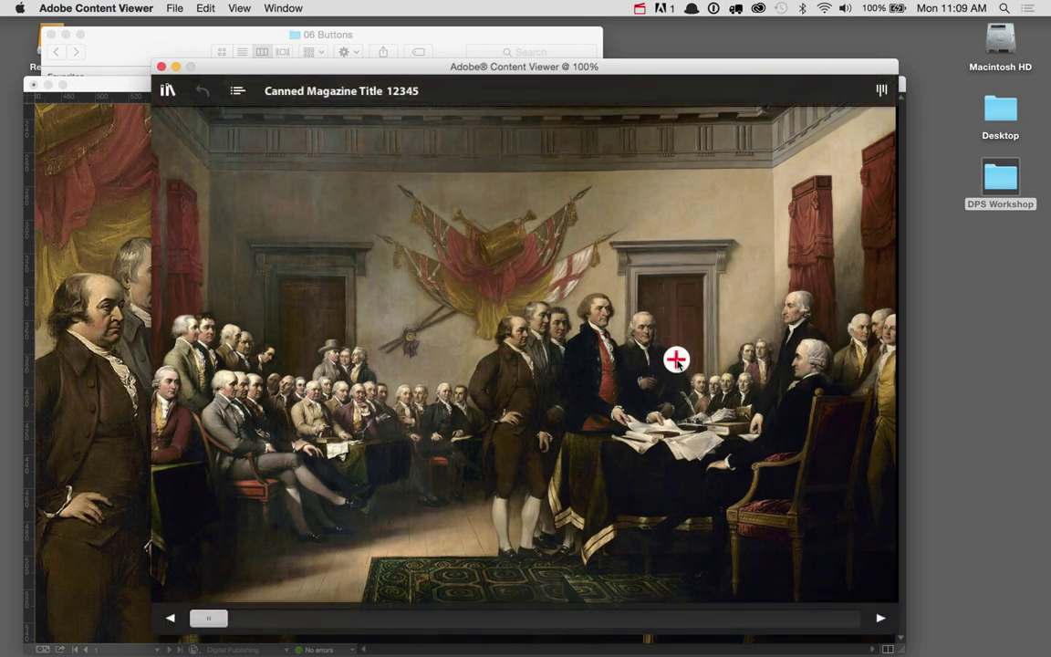
pyautogui.click(677, 362)
pyautogui.click(677, 361)
pyautogui.click(161, 68)
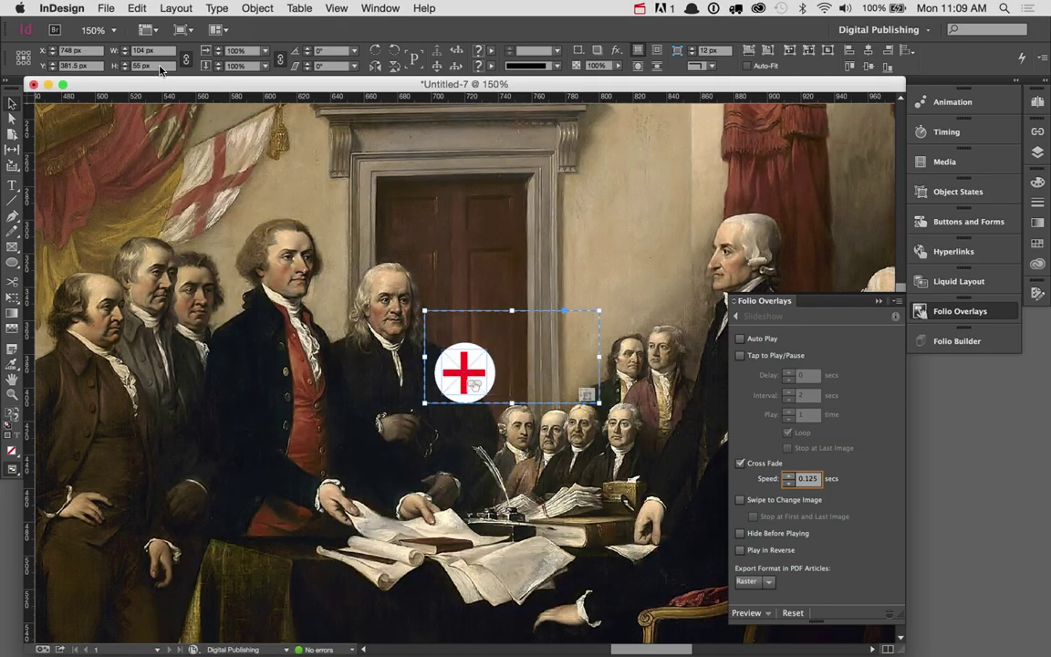
# Preview the layout on the connected iPad and switch to the mirrored iPad display to view the page there.
pyautogui.click(750, 613)
pyautogui.moveTo(755, 613); pyautogui.dragTo(772, 639)
pyautogui.press('super+Tab')
pyautogui.press('super+Tab')
pyautogui.press('super+Tab')
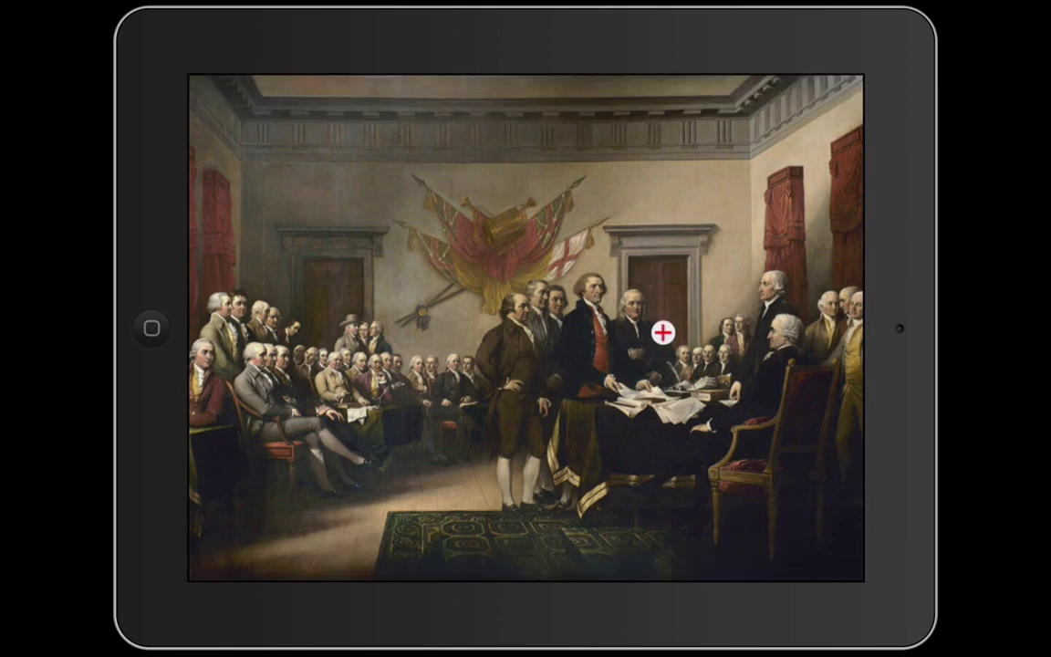
pyautogui.press('super+Tab')
pyautogui.press('super+shift+Tab')
pyautogui.press('super+h')
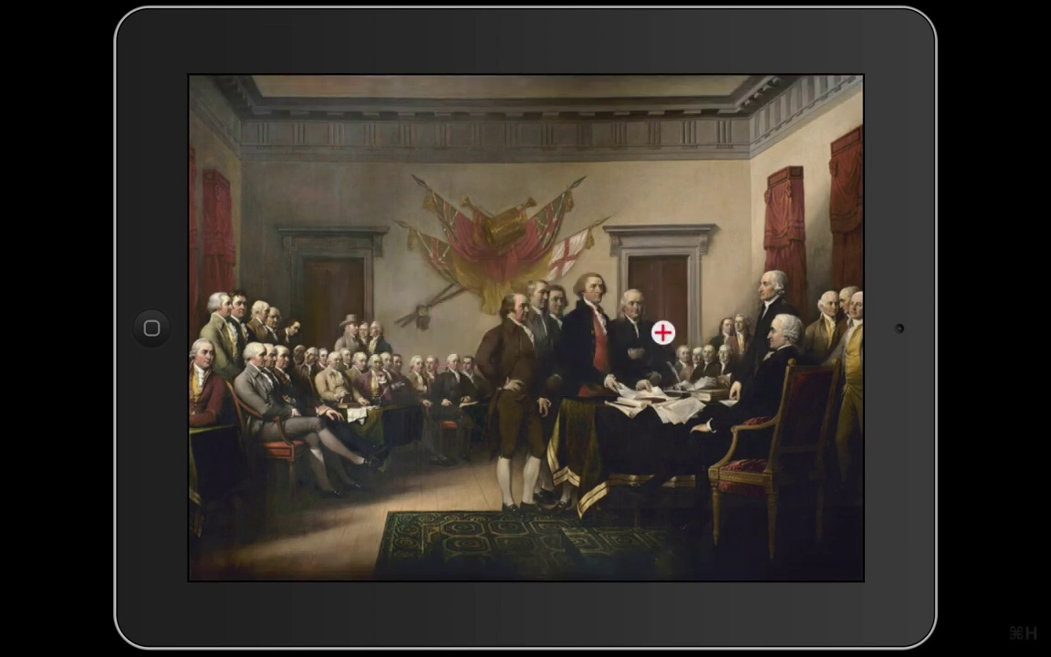